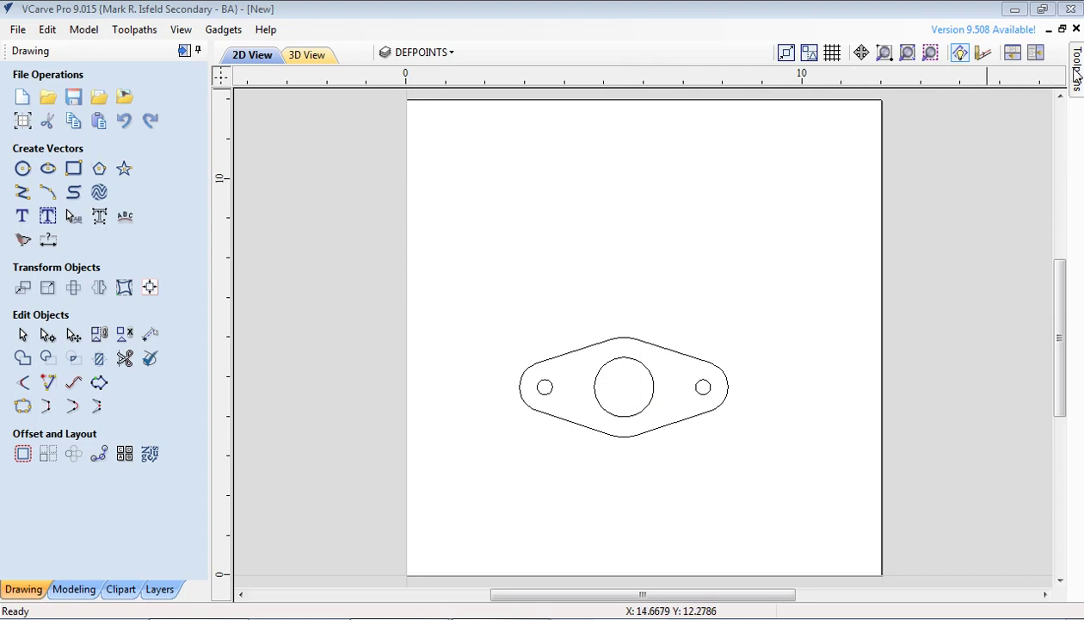
Slide out the Toolpaths panel from the right edge, next to the flange-shaped gasket drawing.
click(1079, 78)
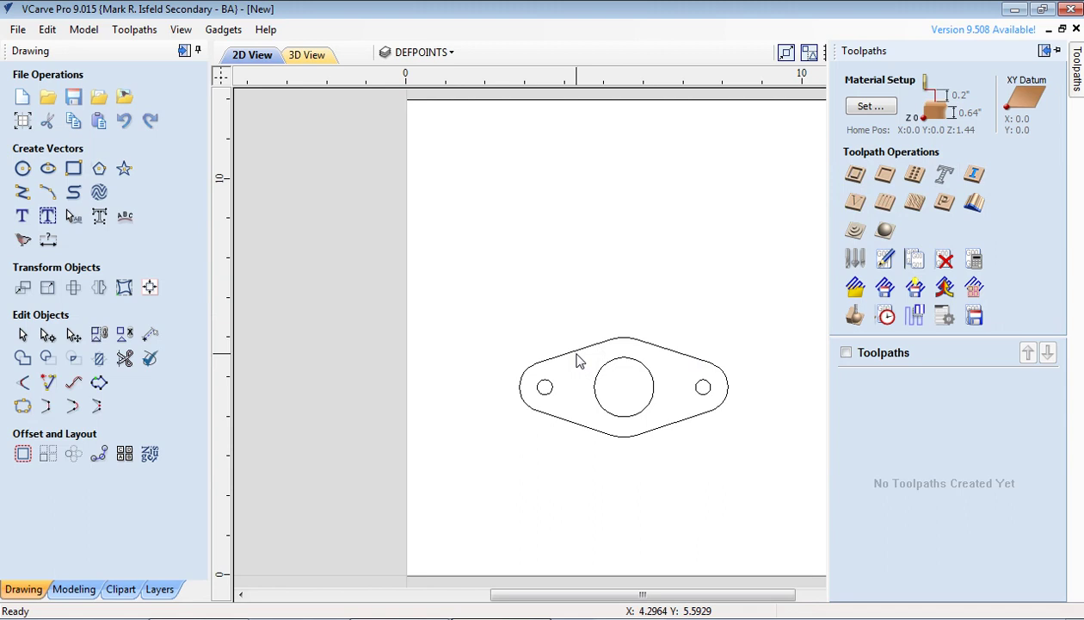
Select the gasket's outer outline, pin the Toolpaths panel, and start a 2D Profile toolpath.
click(587, 353)
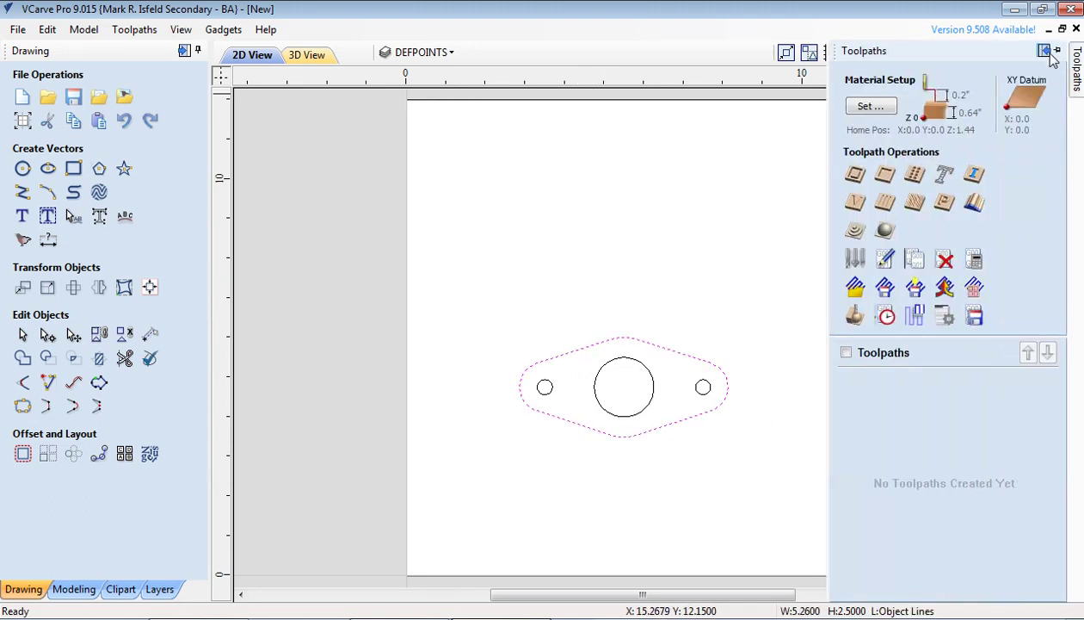
click(1057, 52)
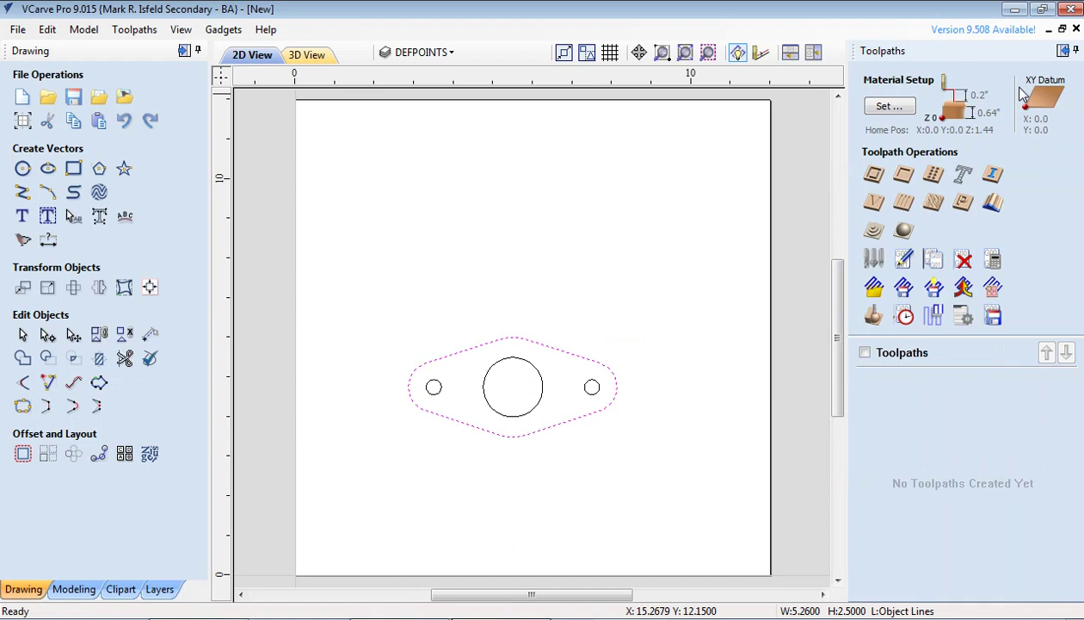
click(874, 177)
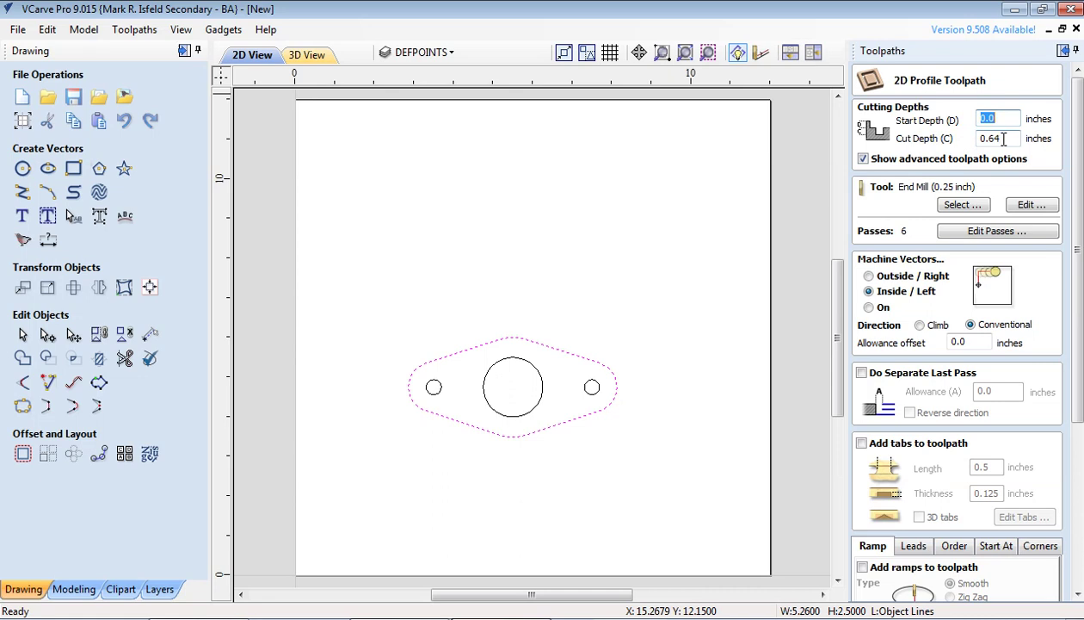
Choose the 0.25-inch End Mill from the tool database as the cutter.
click(964, 205)
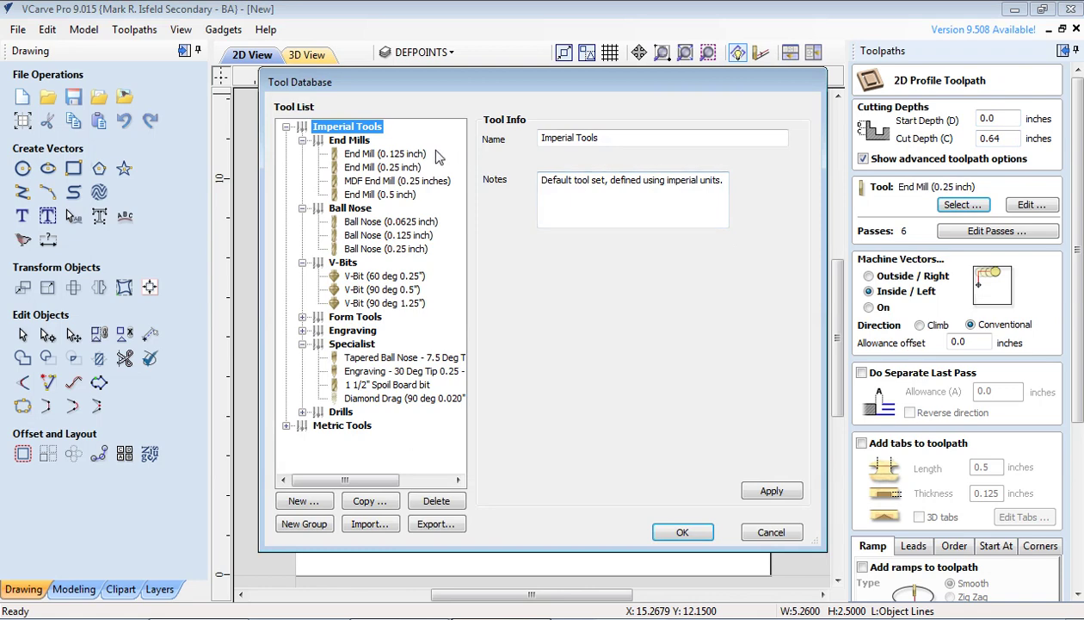
click(379, 167)
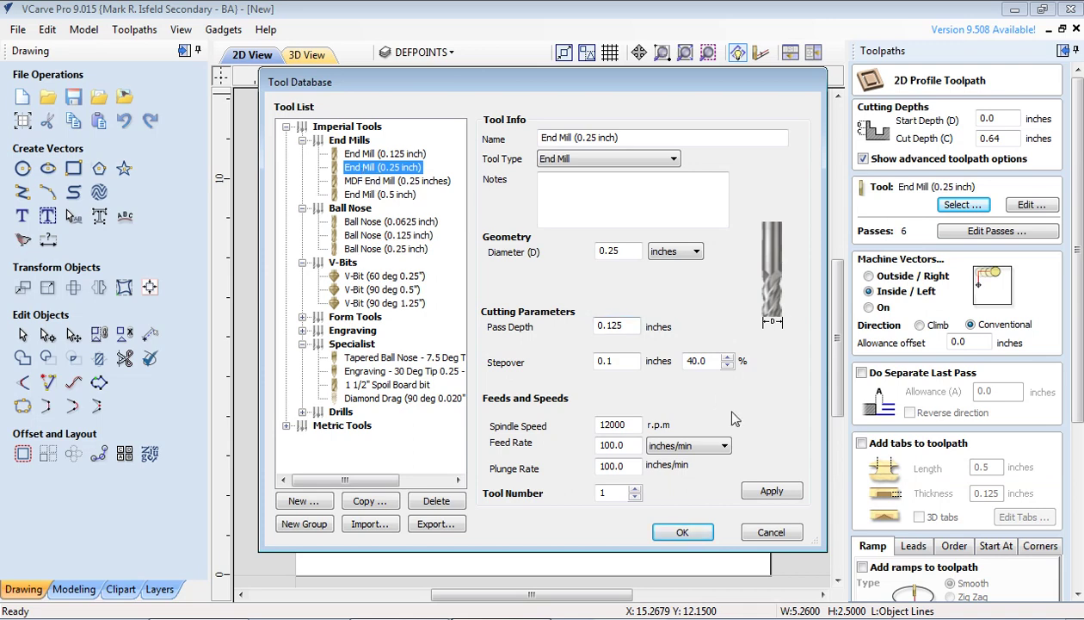
click(685, 531)
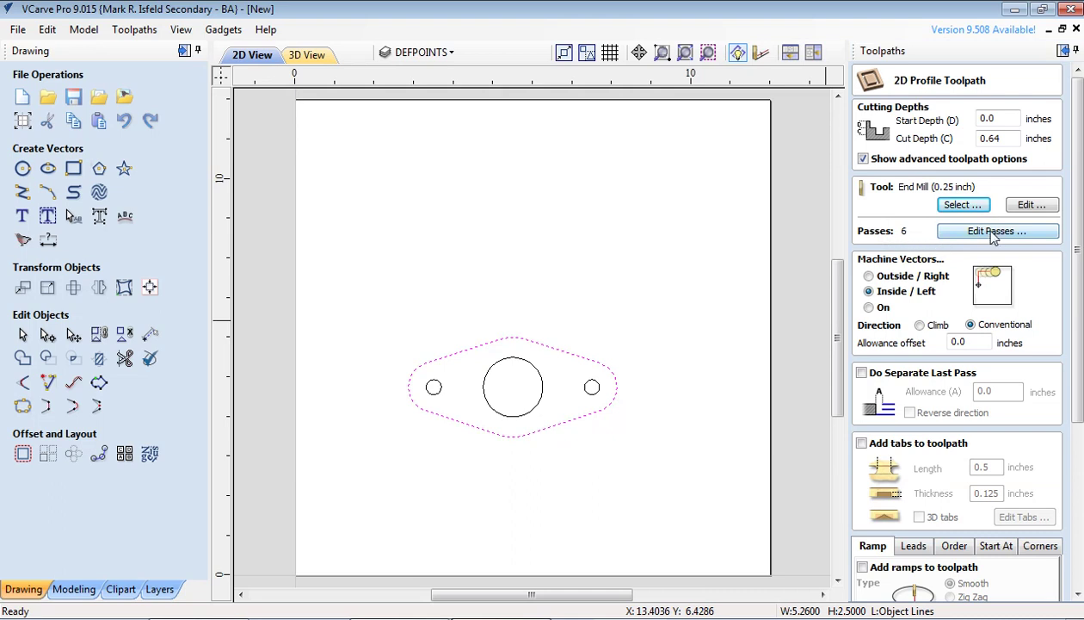
Keep the six pass depths and set the profile to cut Outside / Right.
click(993, 238)
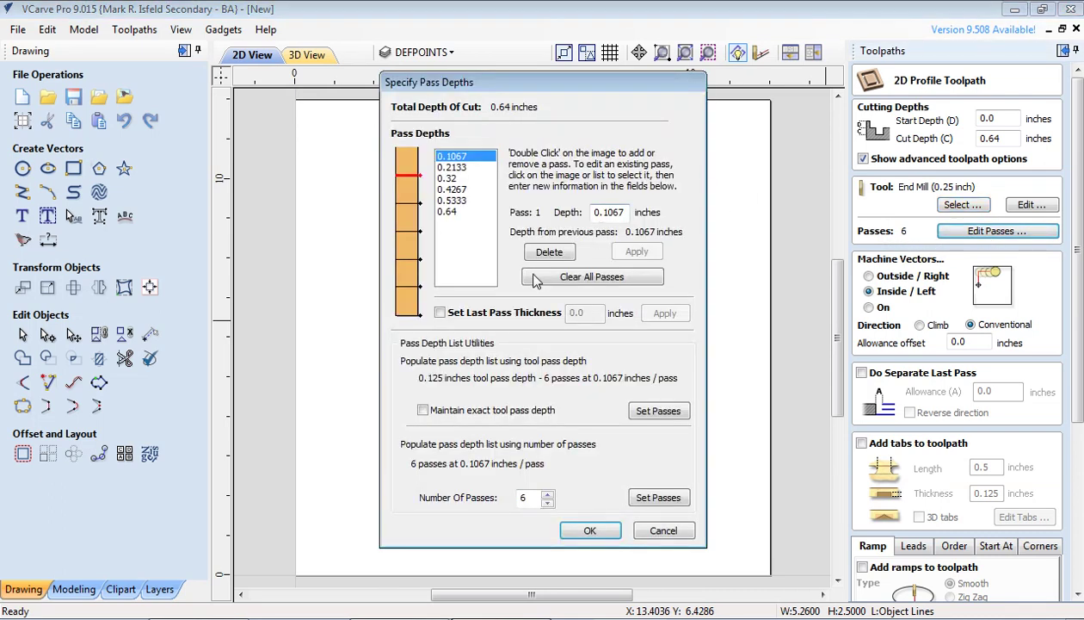
click(660, 533)
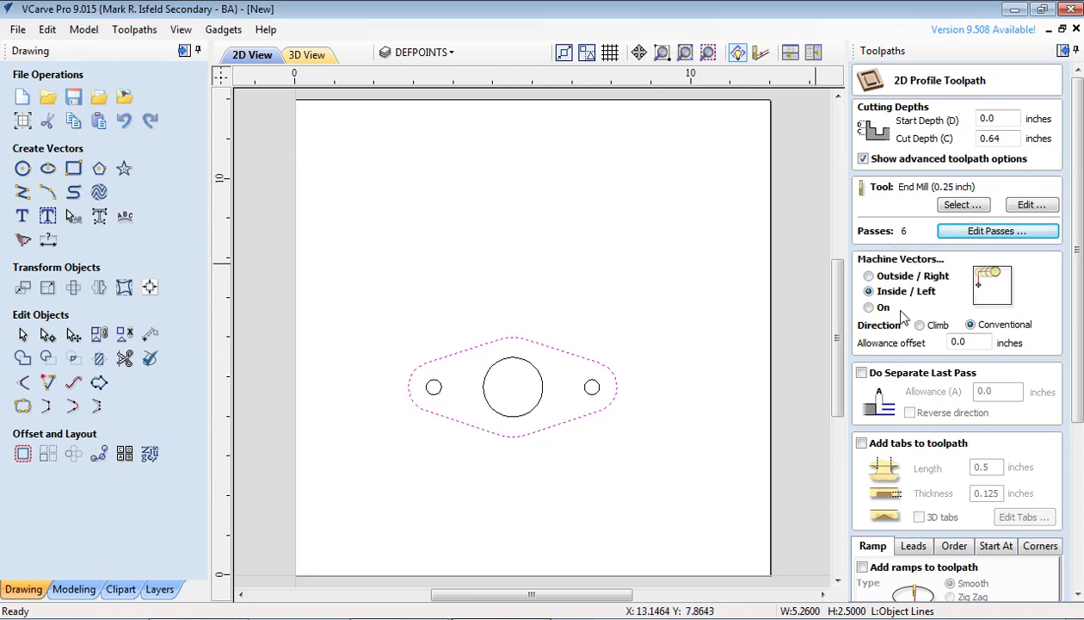
click(870, 277)
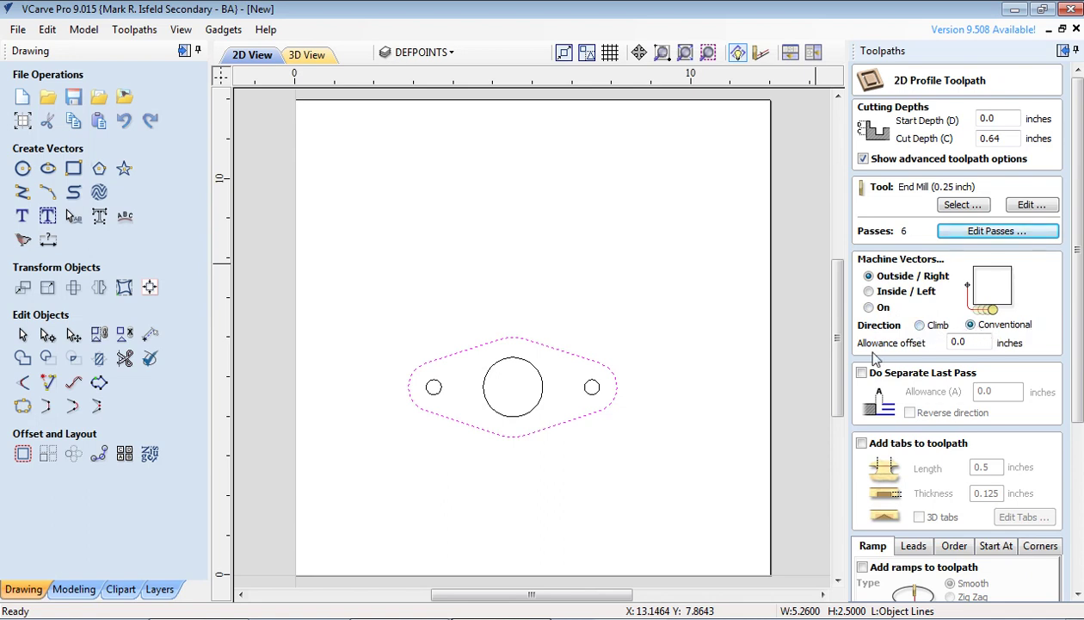
Turn on holding tabs for the toolpath (0.5-inch length, 0.125-inch thickness).
scroll(947, 357, down, 1)
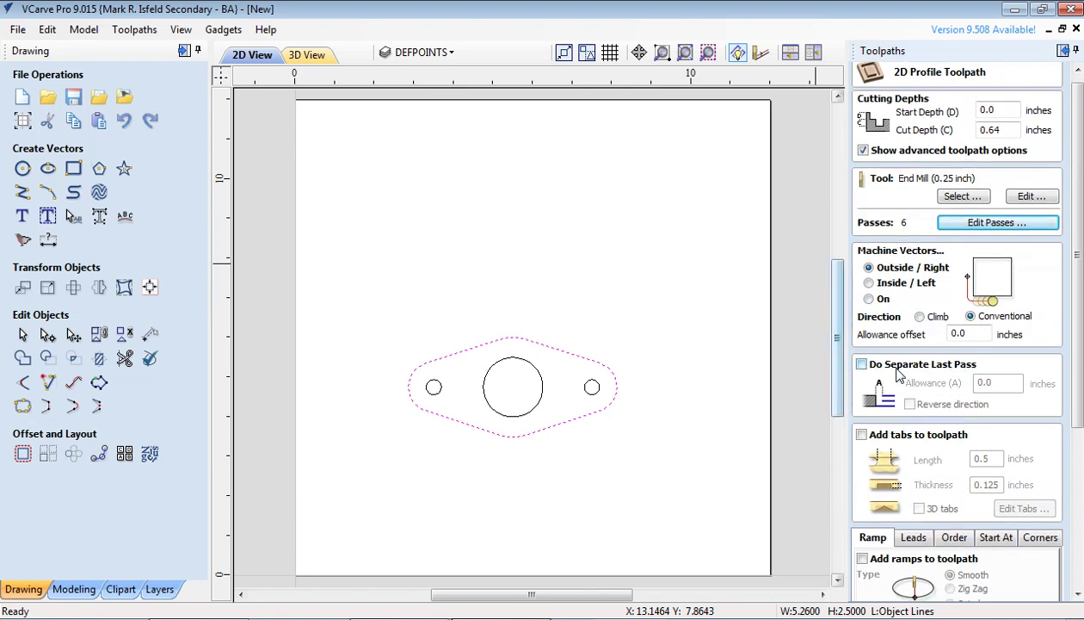
scroll(913, 392, down, 2)
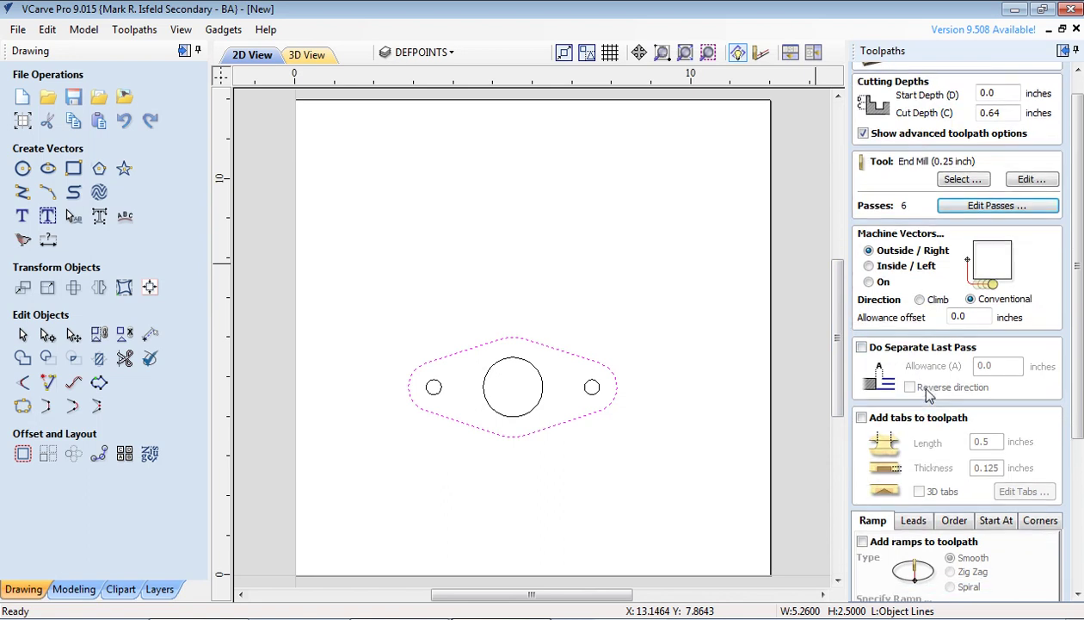
click(862, 419)
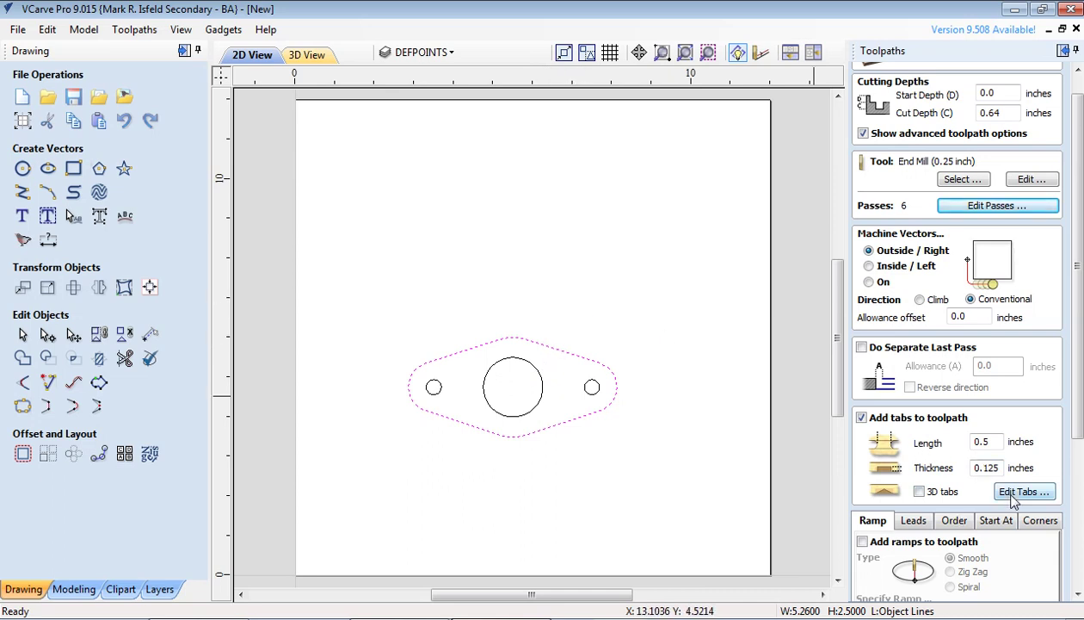
Put four tabs on the outline at upper left, upper right, lower right and lower left.
click(999, 493)
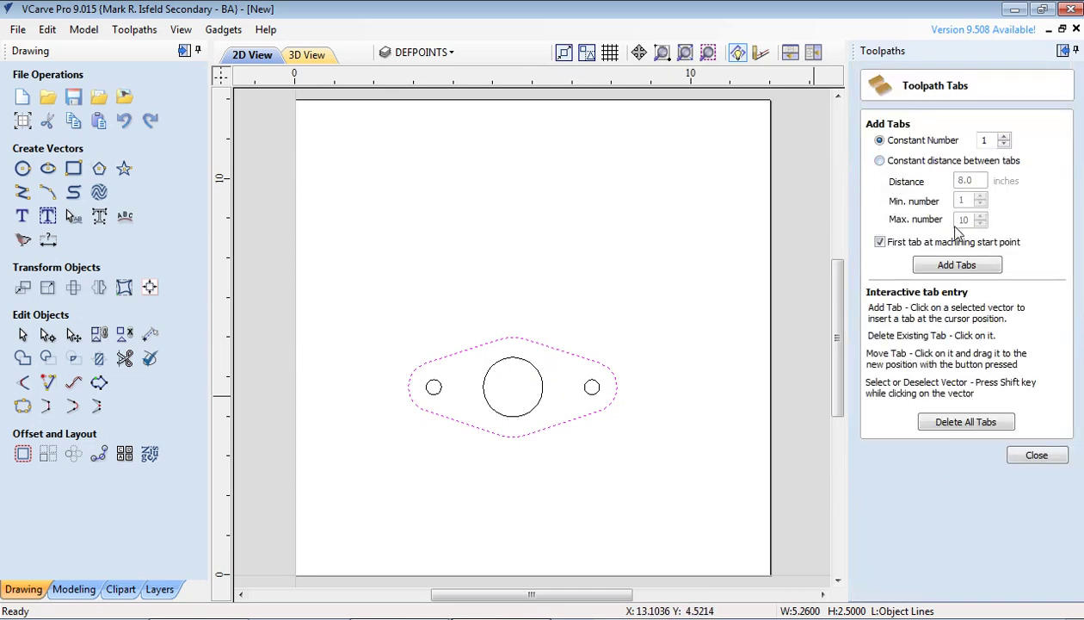
click(961, 267)
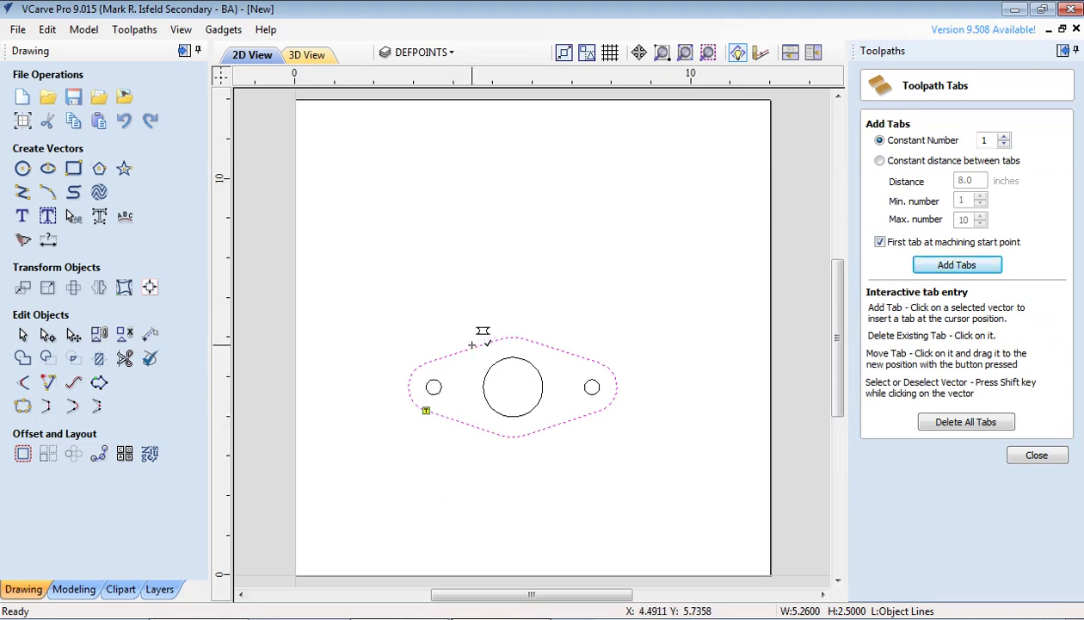
click(474, 346)
click(566, 352)
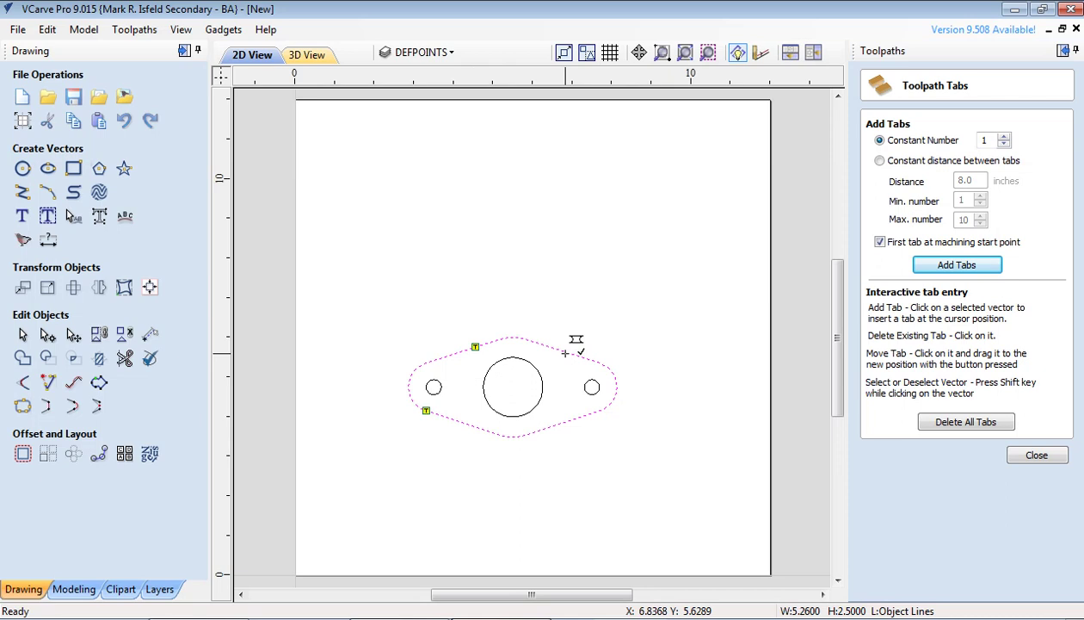
click(568, 420)
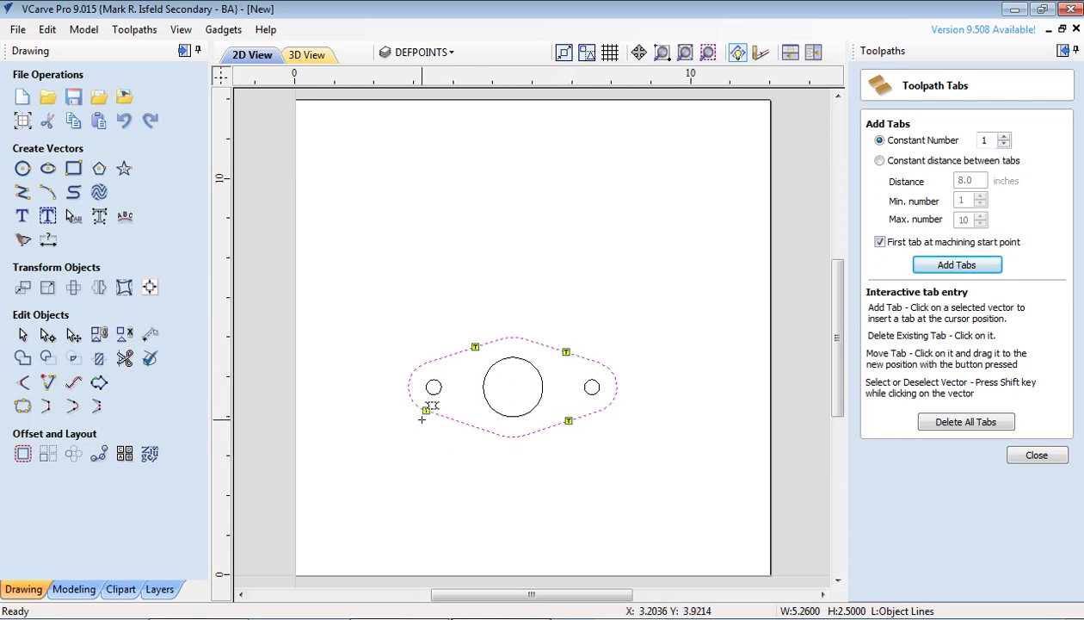
click(456, 419)
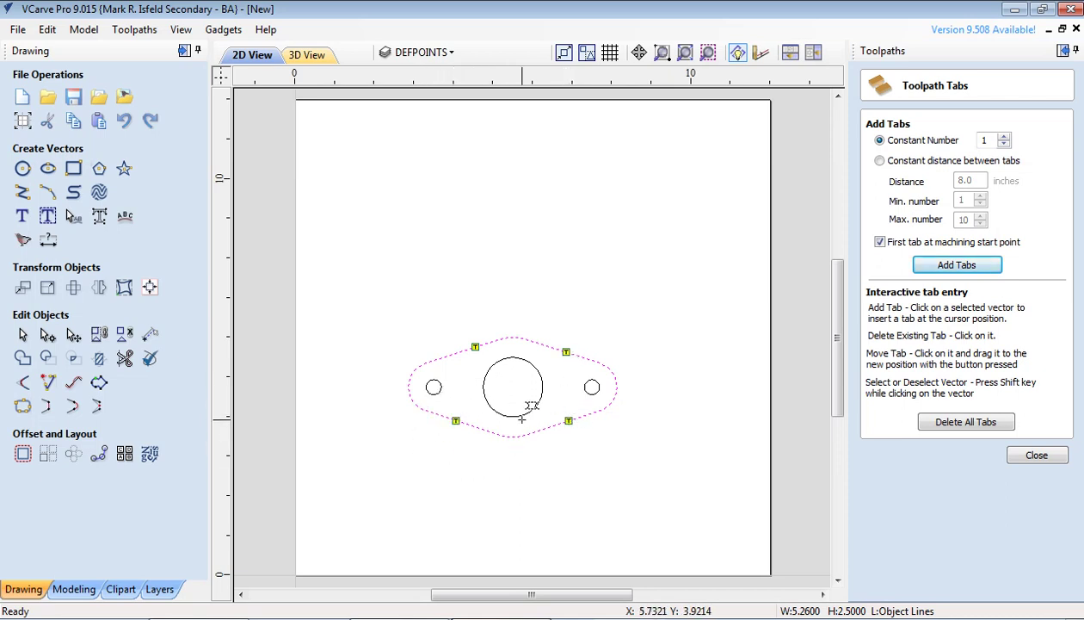
click(425, 411)
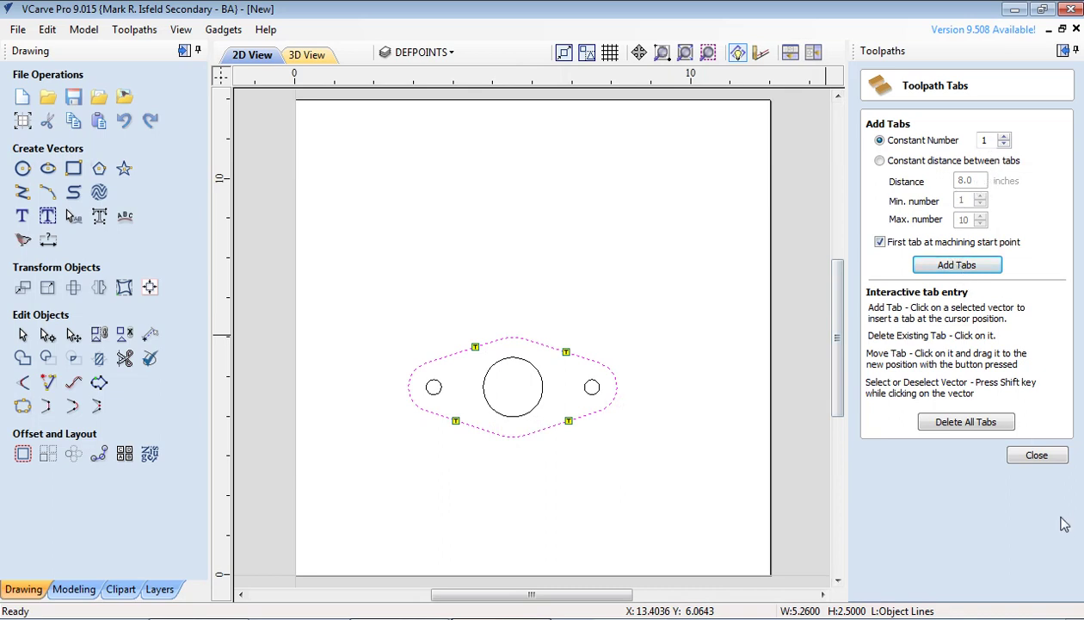
click(1037, 456)
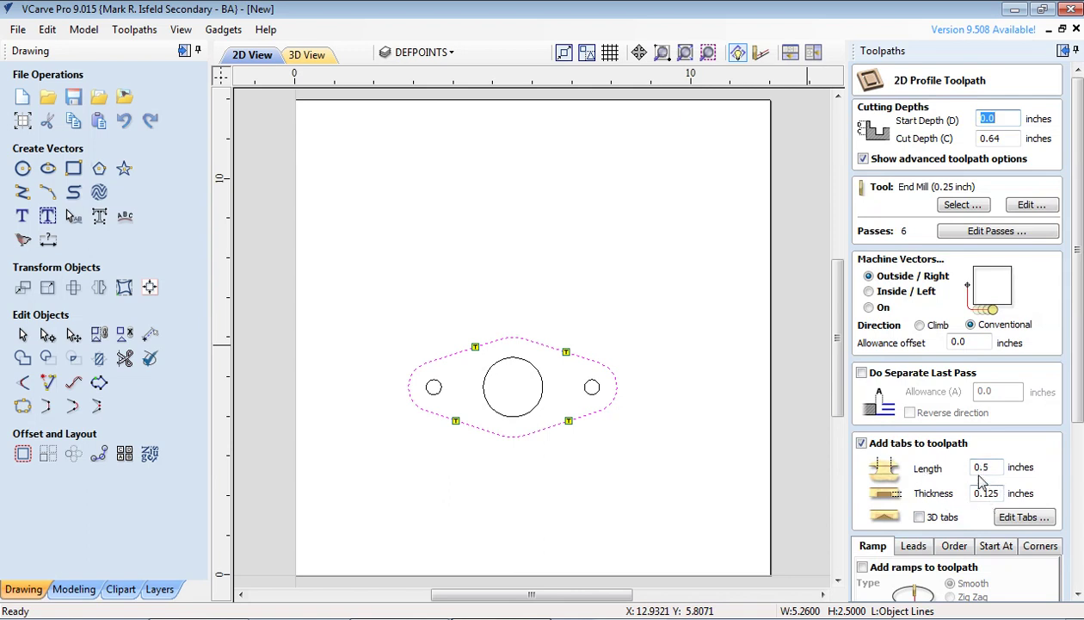
Enable ramps on the profile toolpath with a 1-inch distance.
scroll(973, 469, down, 3)
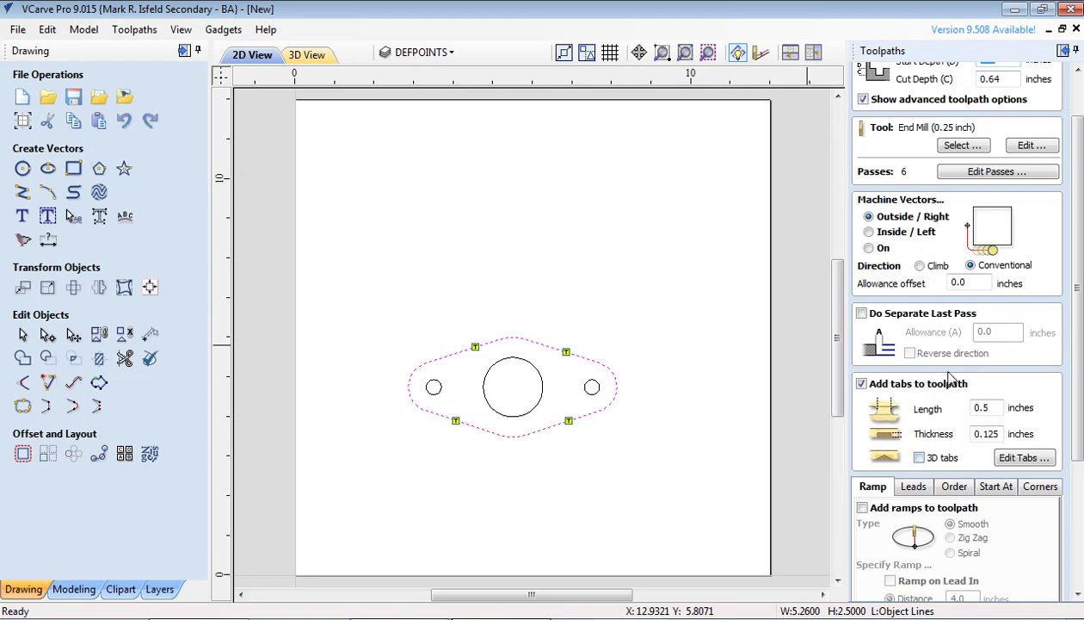
scroll(949, 378, down, 5)
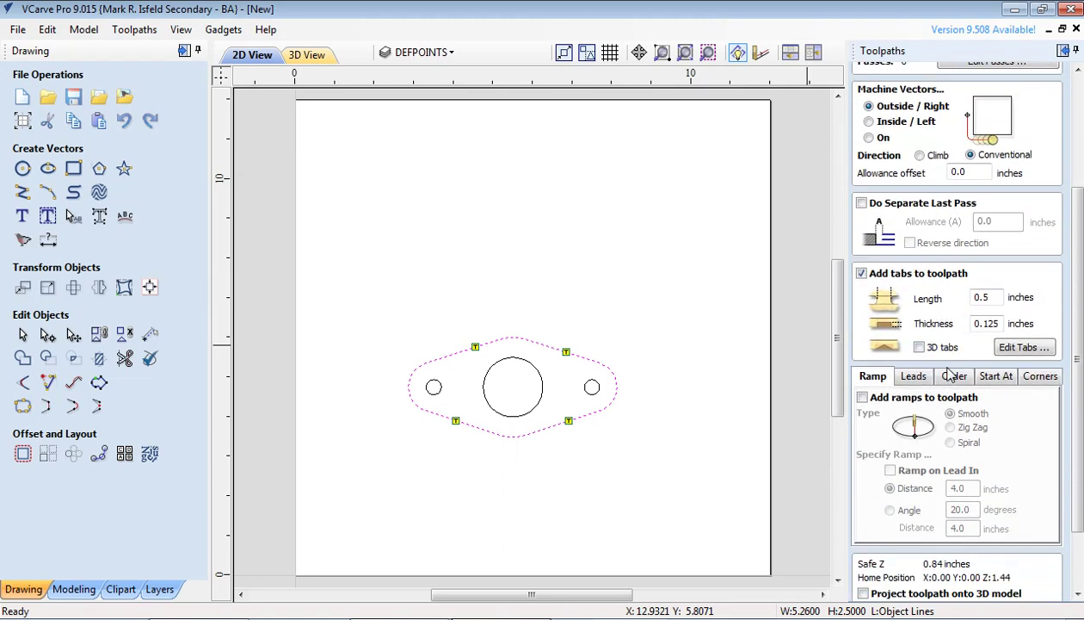
click(863, 399)
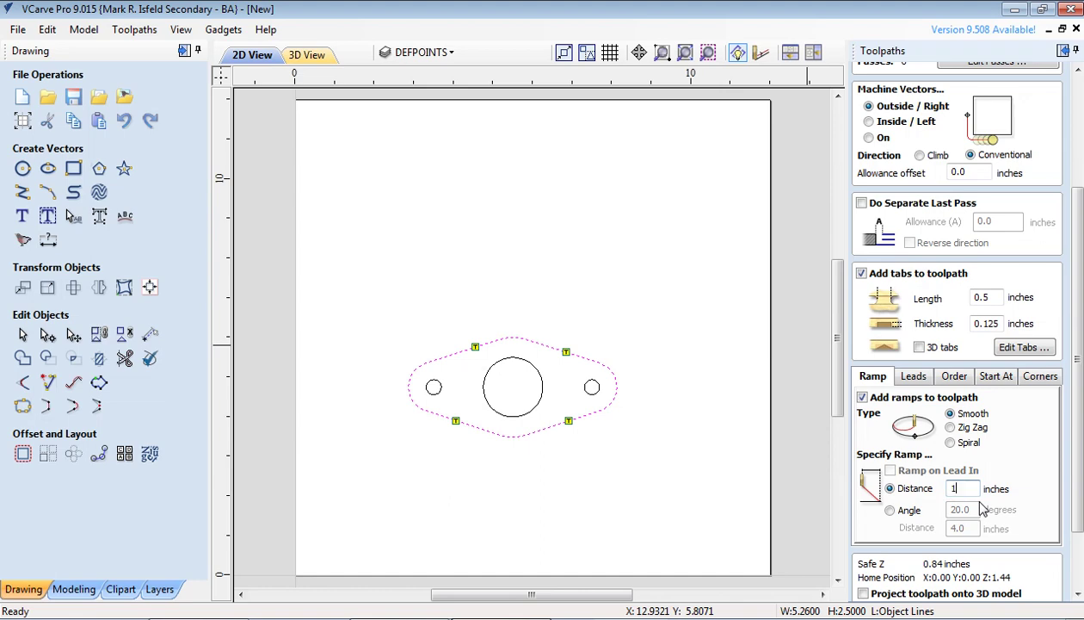
Rename the toolpath from 'Profile 1' to 'outside gasket'.
scroll(990, 508, down, 3)
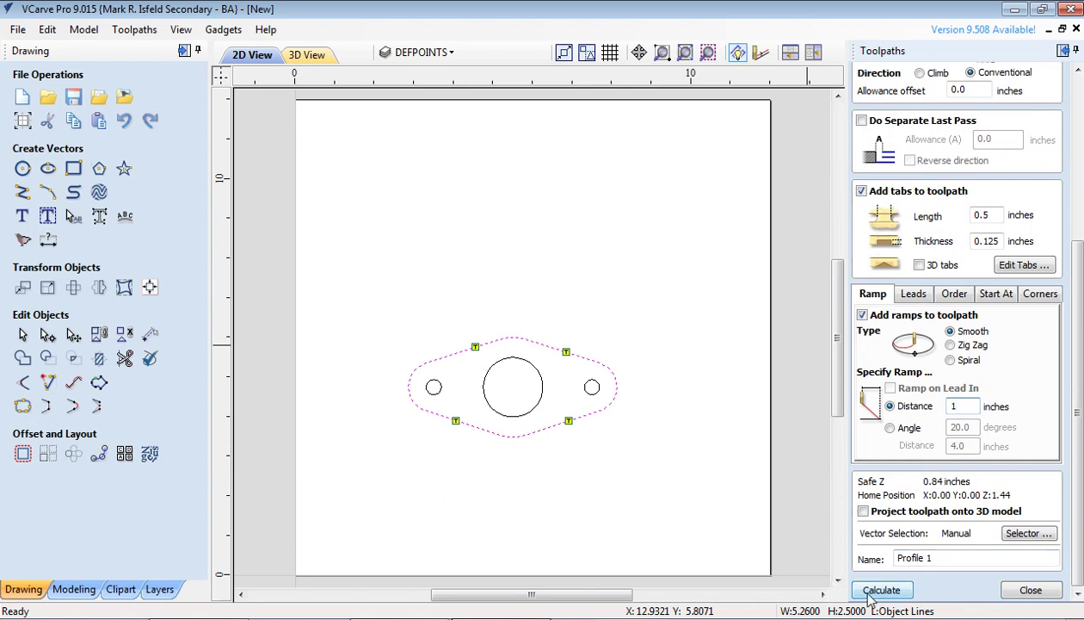
click(940, 557)
drag(940, 557, 893, 555)
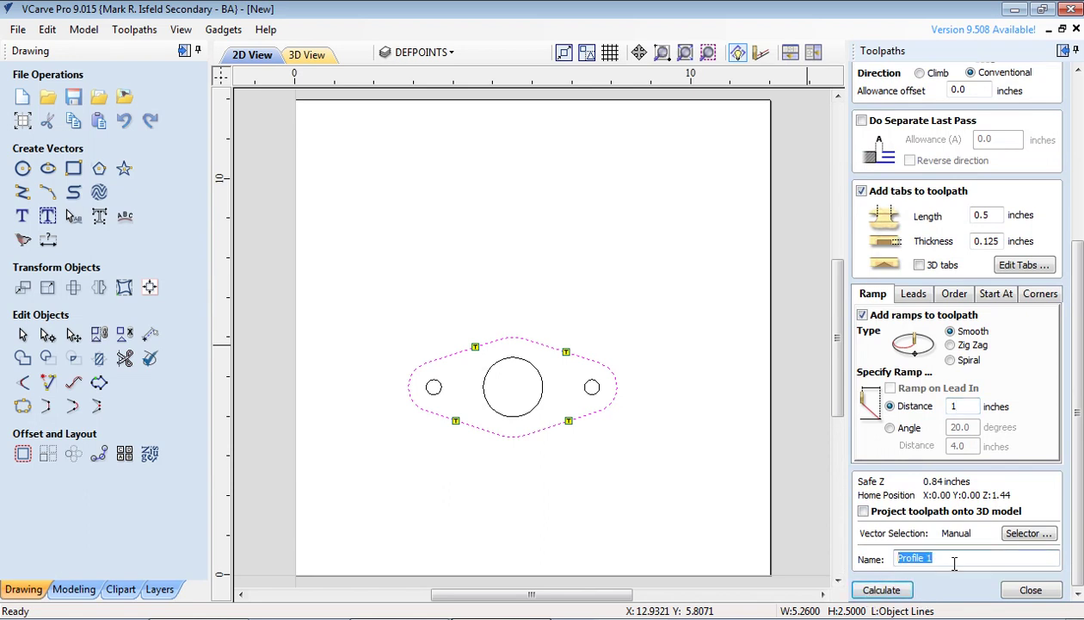
text(outside gasket)
Calculate outside gasket, play its cut preview in the wood, then return to 2D View.
click(880, 591)
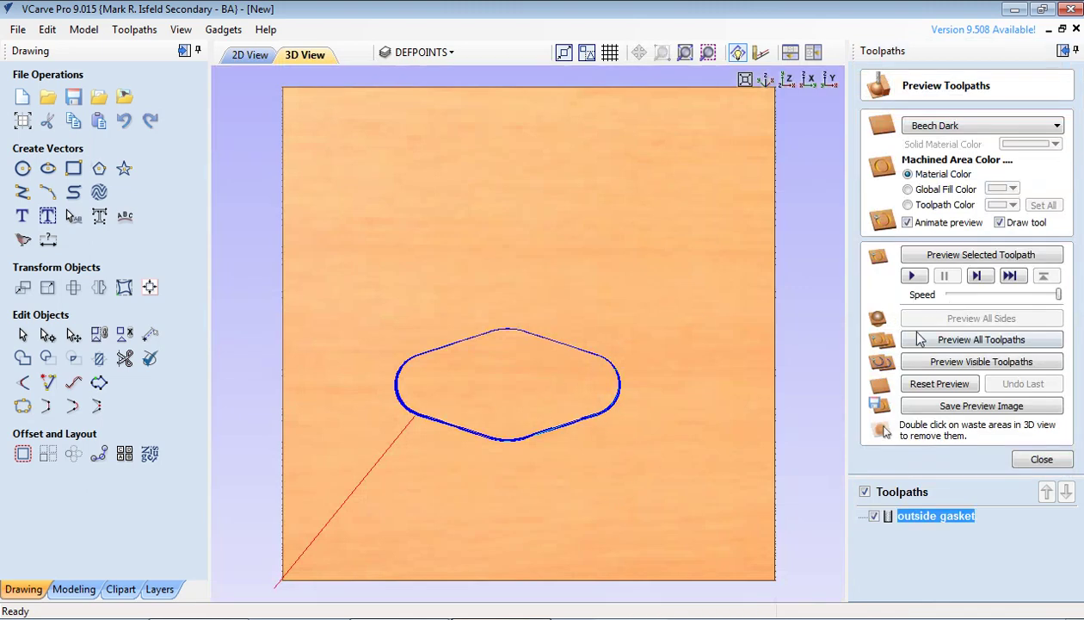
click(914, 277)
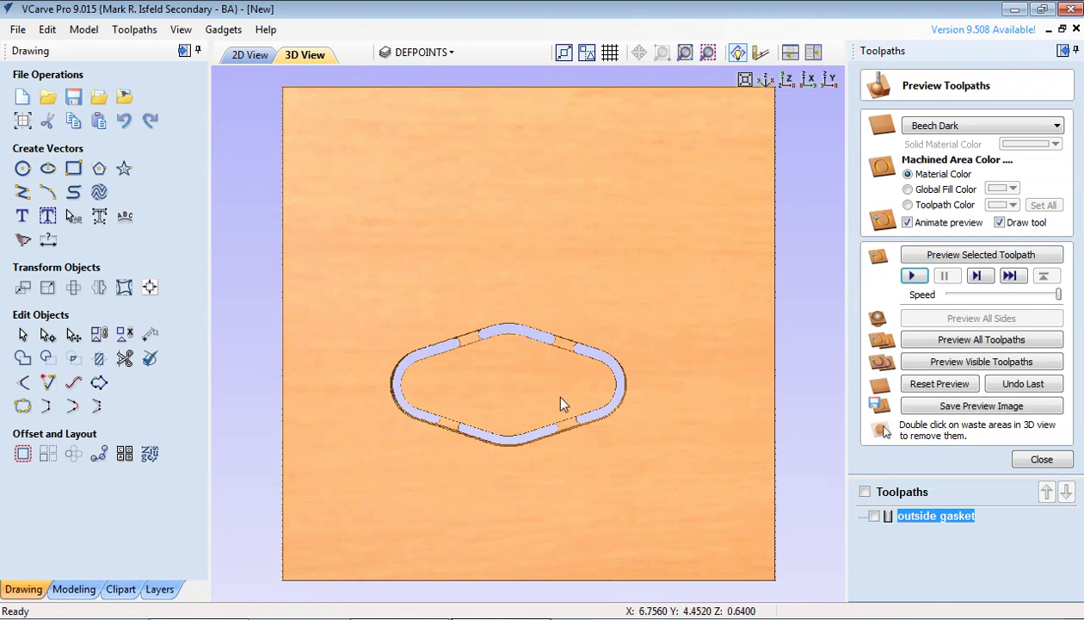
click(1040, 459)
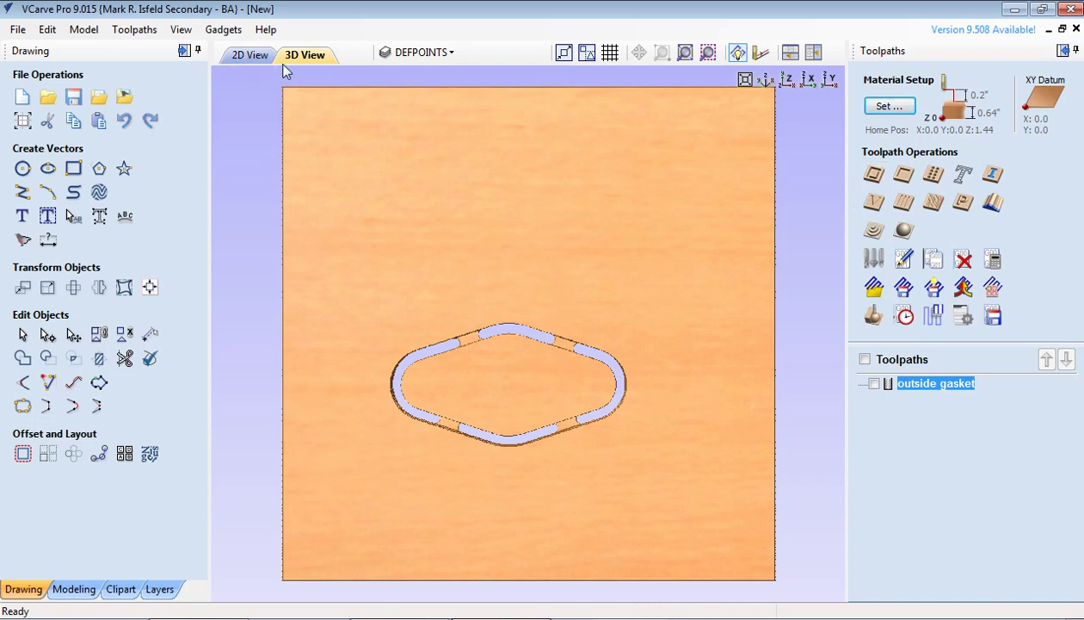
click(249, 57)
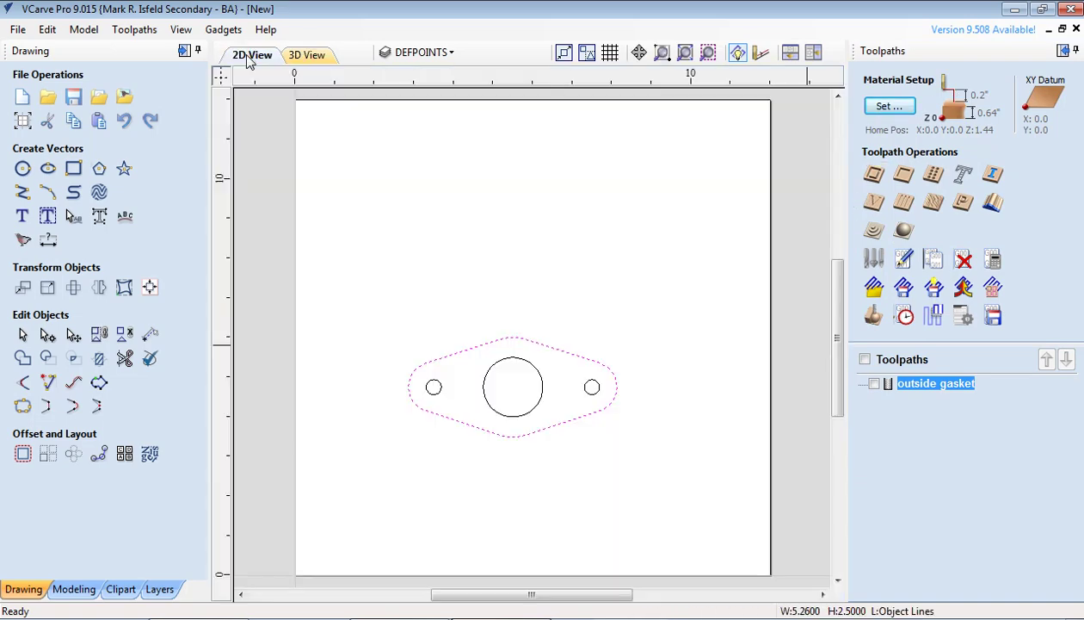
Select the centre circle and both small circles, clearing a mistaken outline selection first.
click(435, 381)
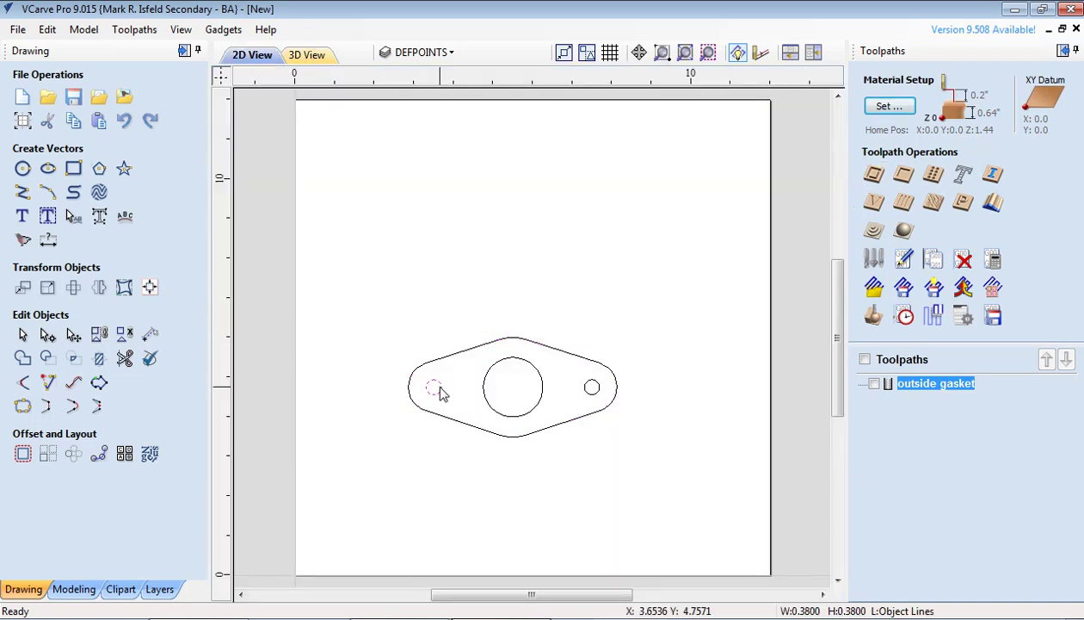
click(499, 358)
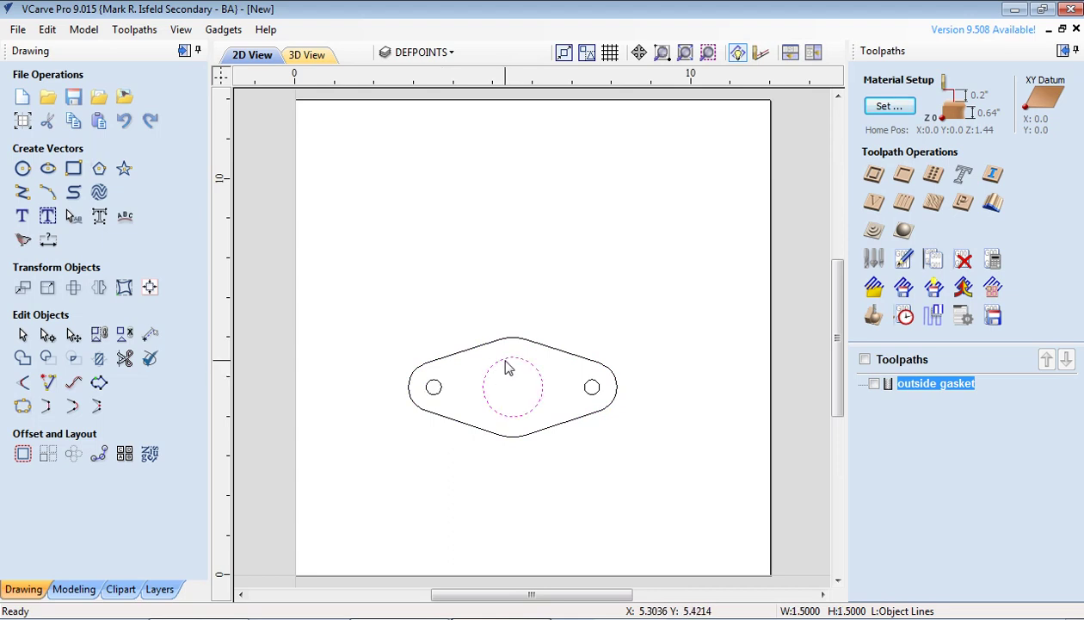
shift+click(432, 391)
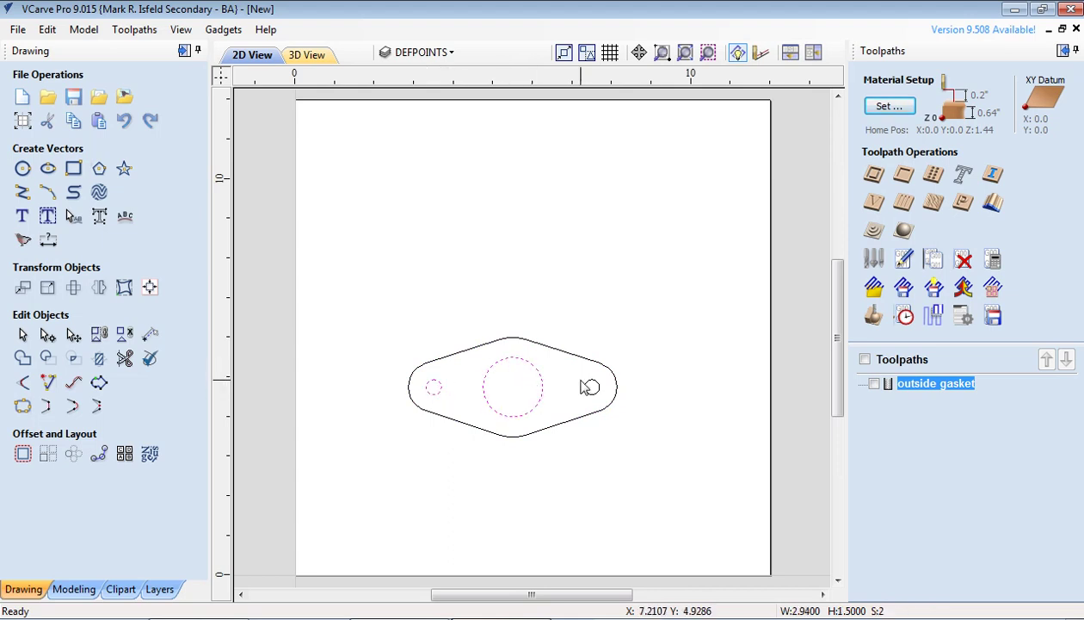
shift+click(585, 390)
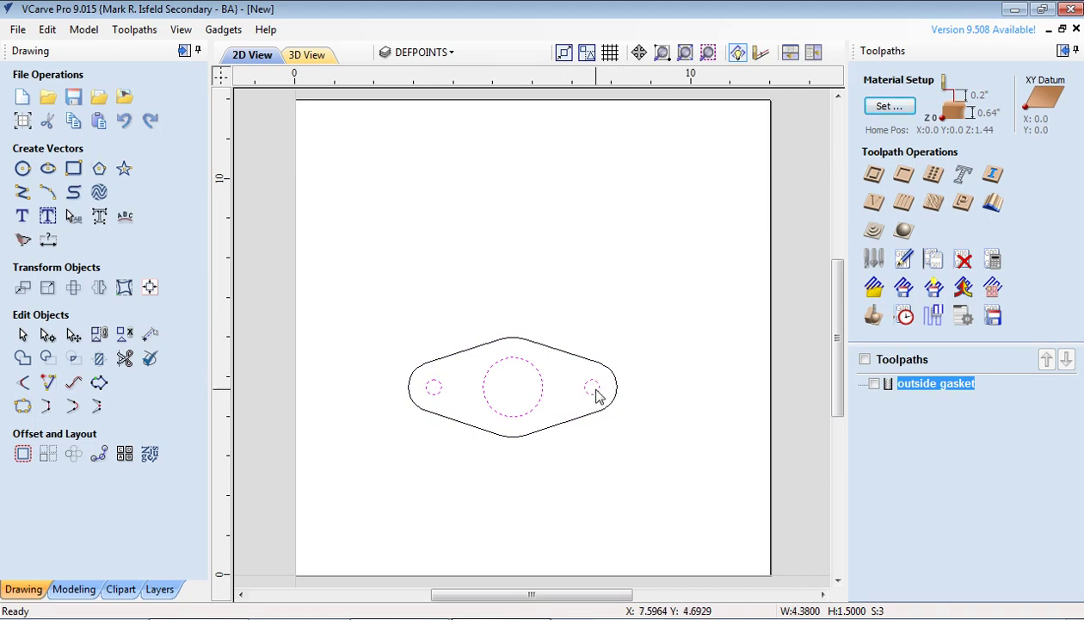
shift+click(600, 391)
click(478, 258)
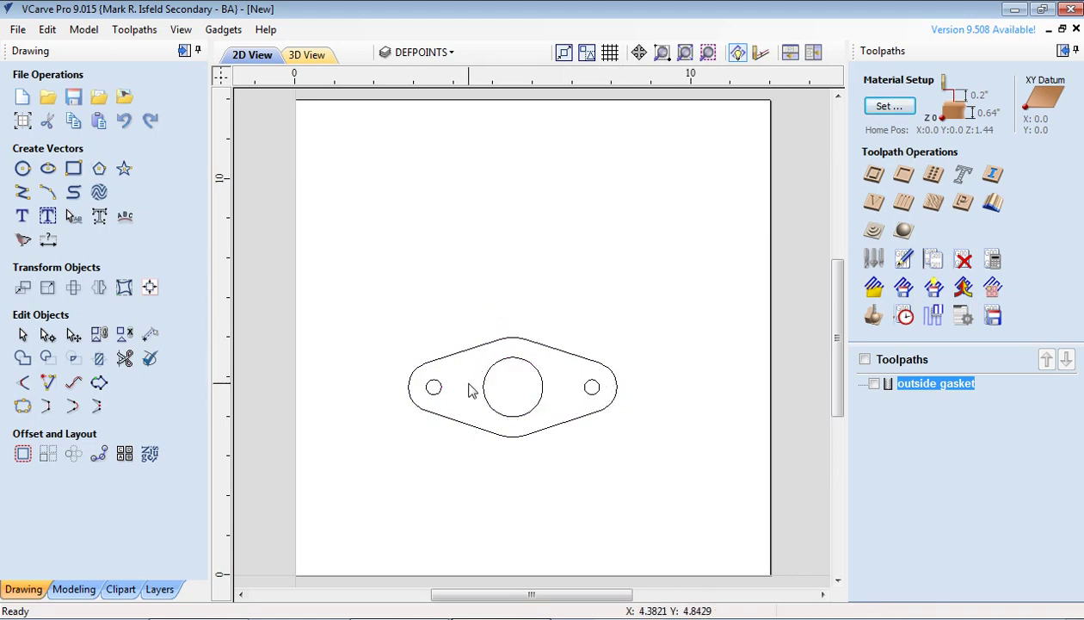
click(434, 381)
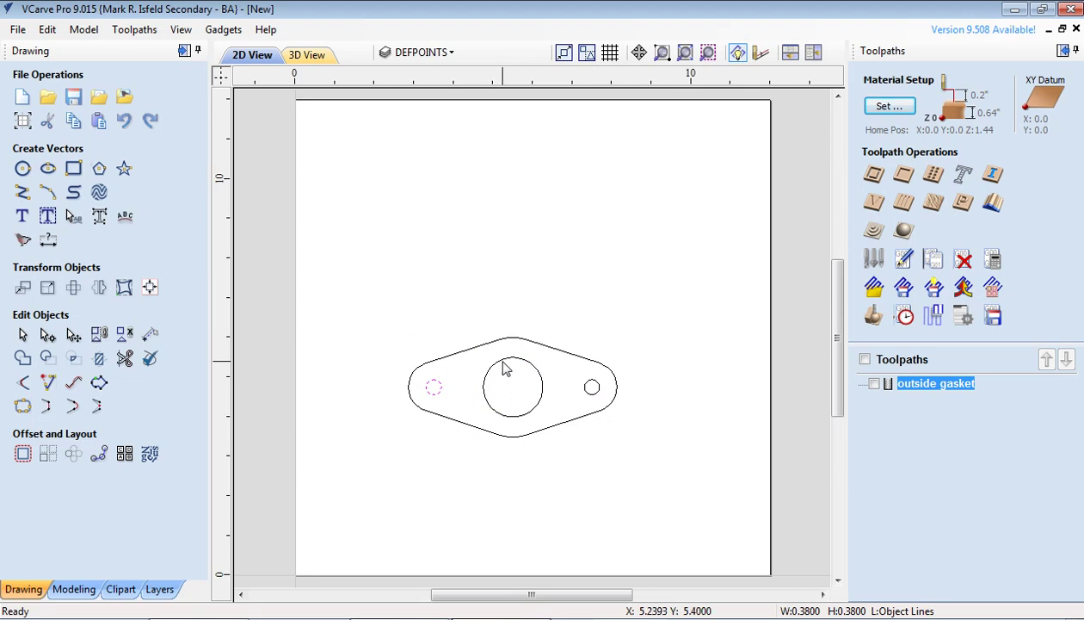
click(533, 366)
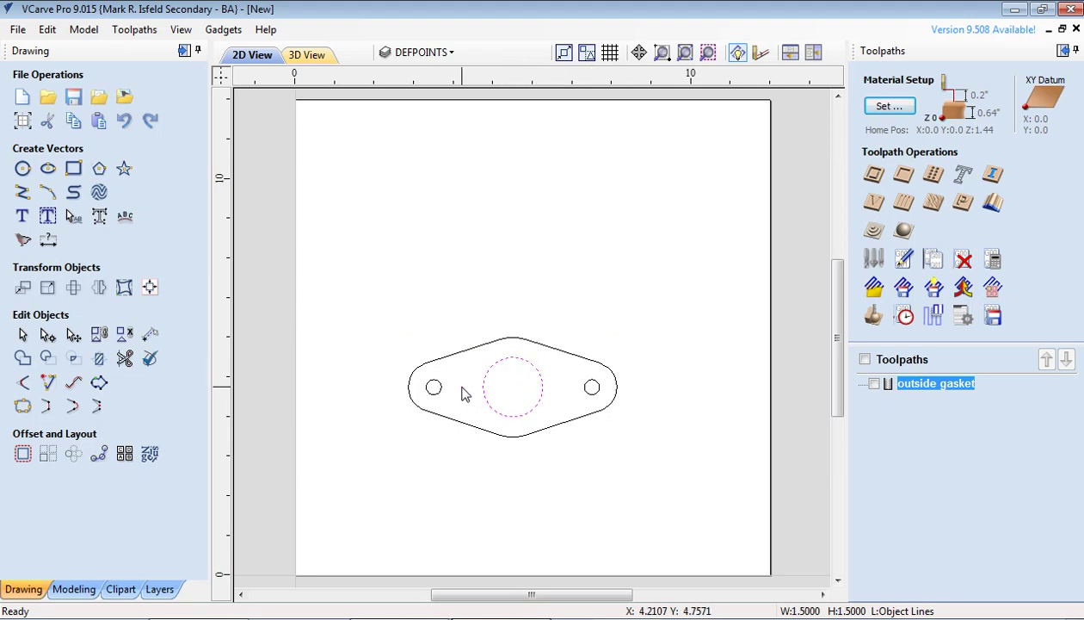
shift+click(443, 389)
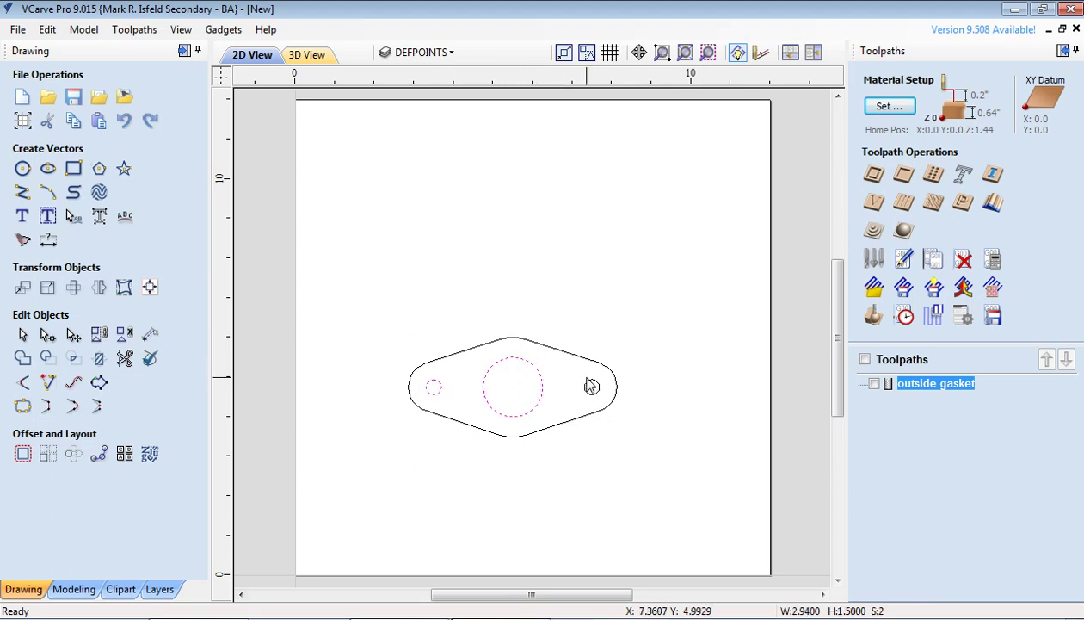
shift+click(590, 385)
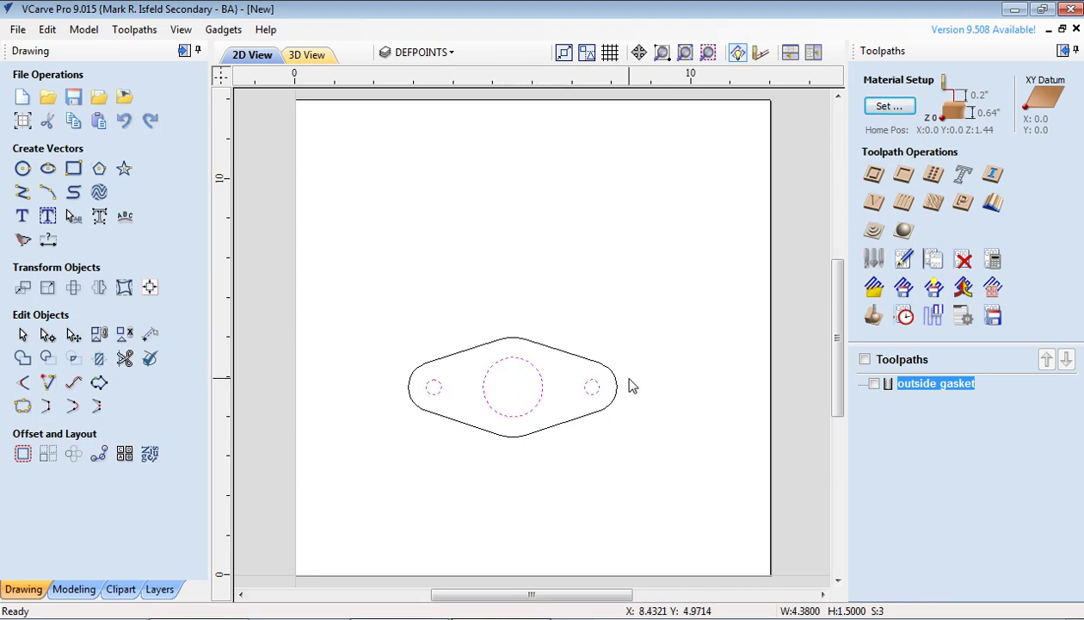
Start a pocket toolpath with Conventional cut direction and a 1-inch ramp distance.
click(904, 176)
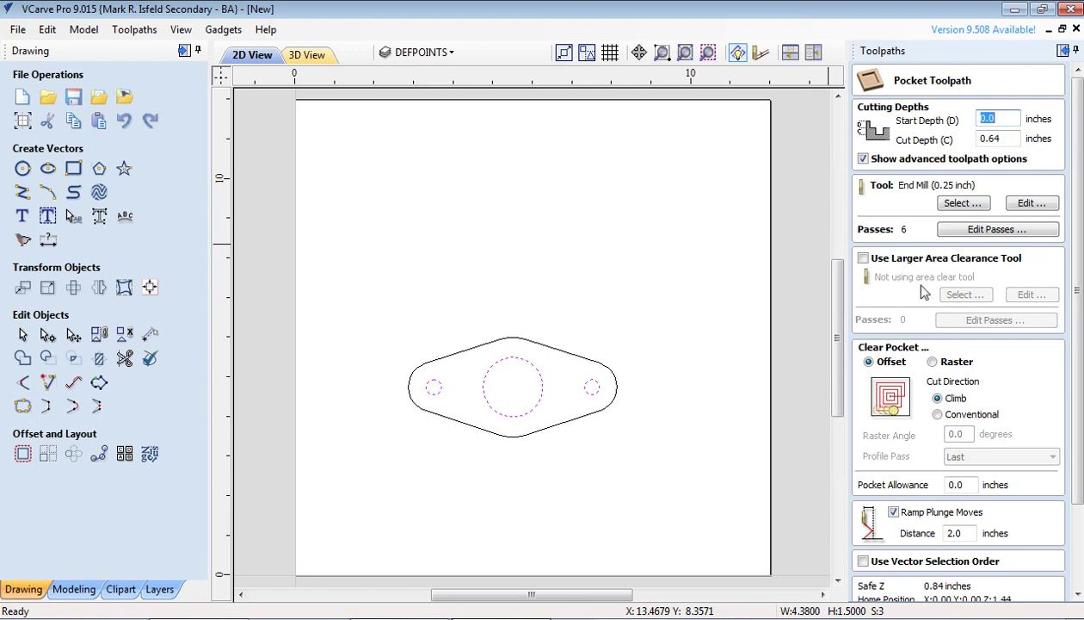
scroll(985, 282, down, 2)
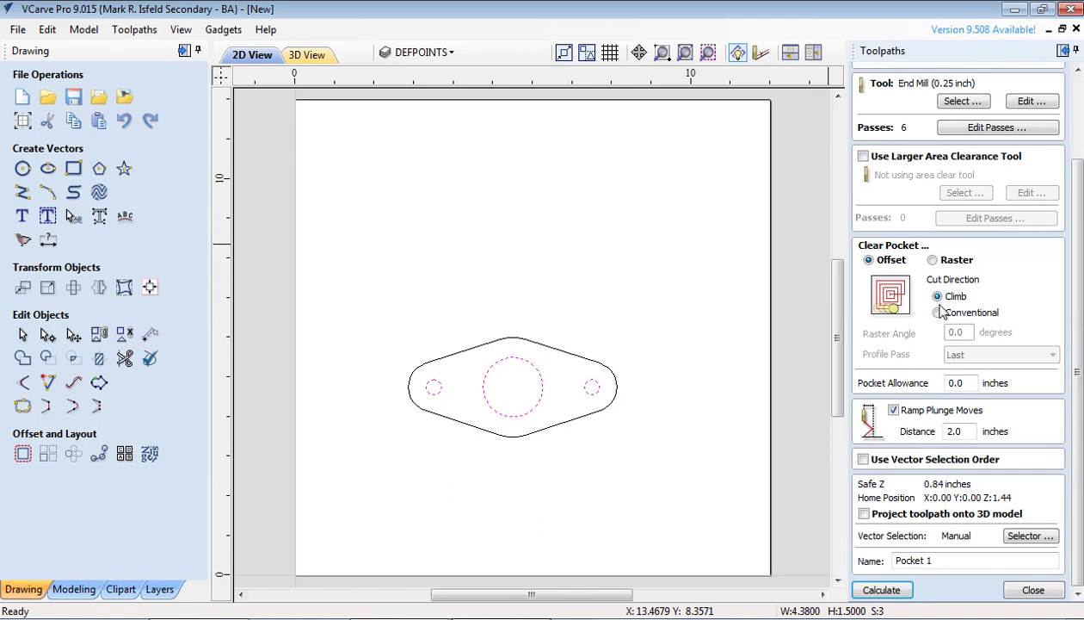
click(937, 313)
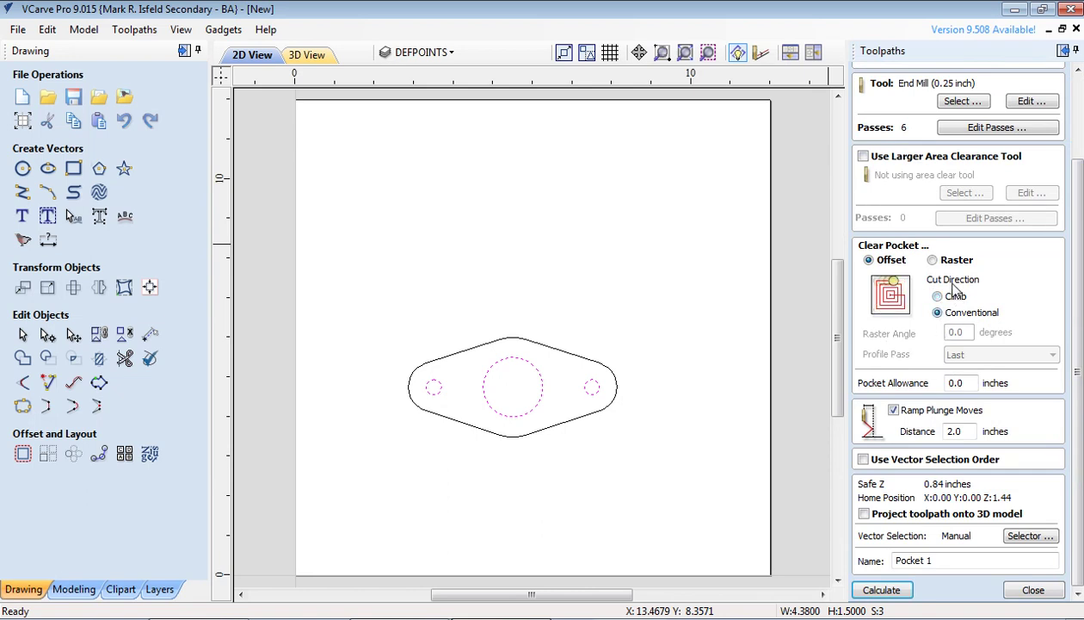
drag(965, 433, 944, 432)
text(1)
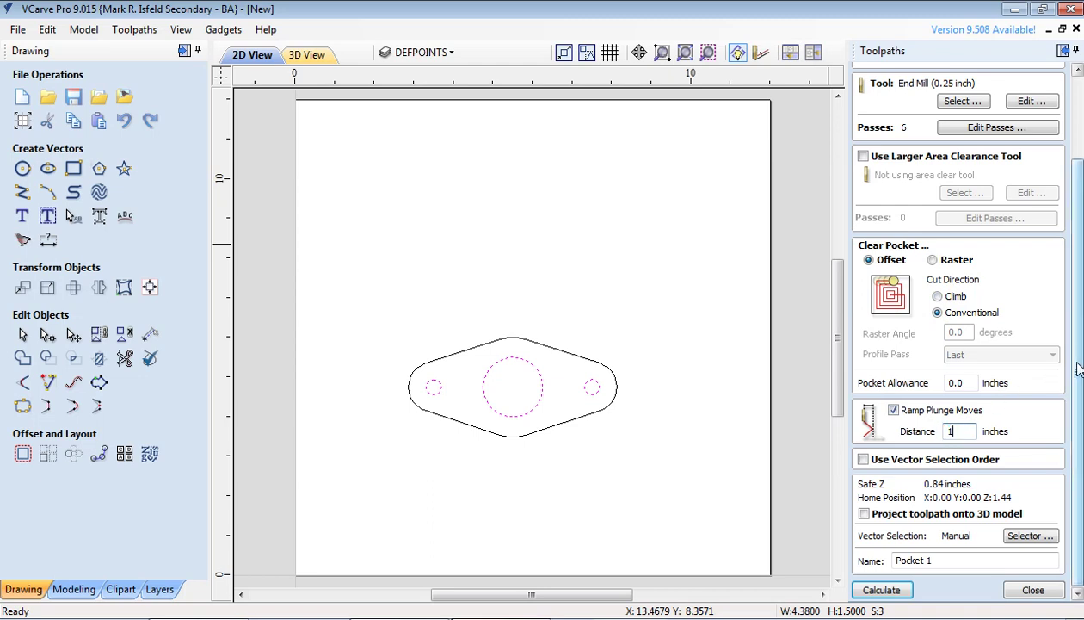
Name the pocket toolpath 'Holes - Gasket' and calculate it.
drag(934, 561, 891, 560)
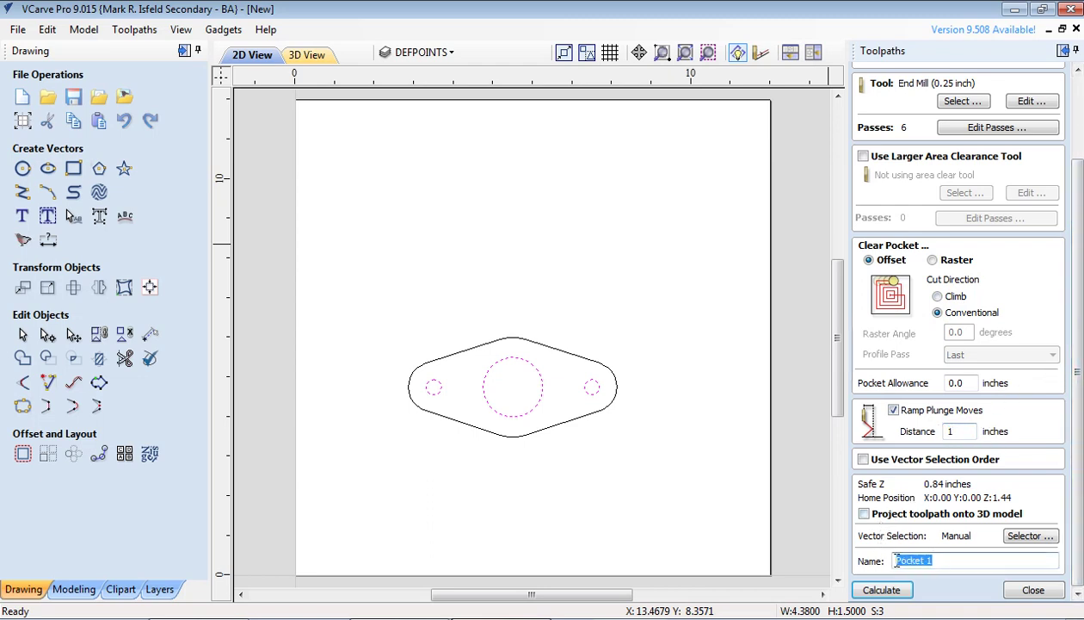
text(Holes - Gas)
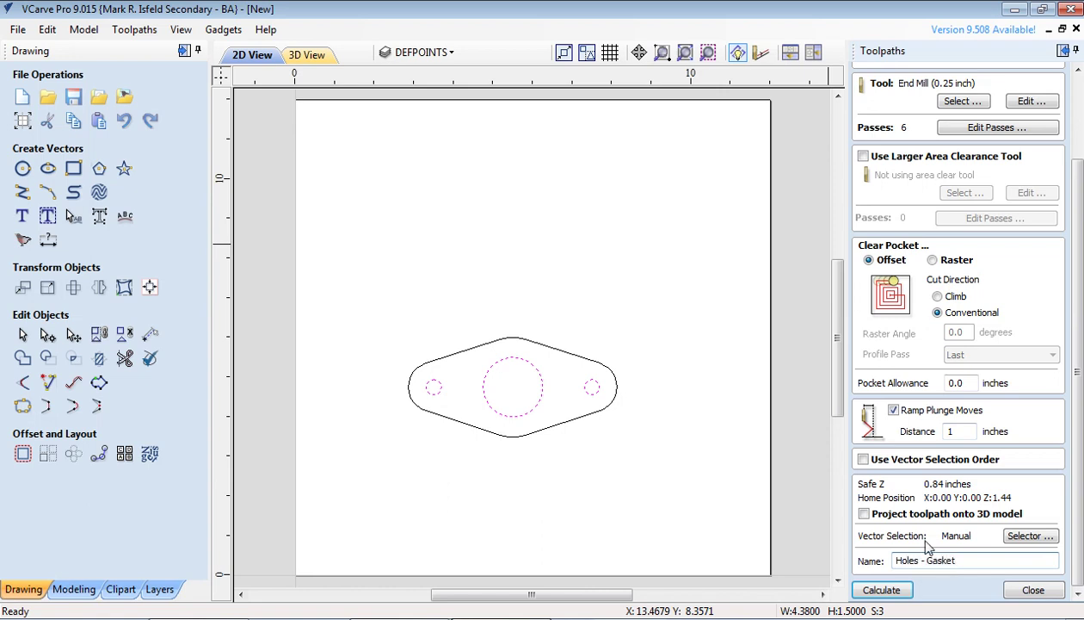
click(891, 589)
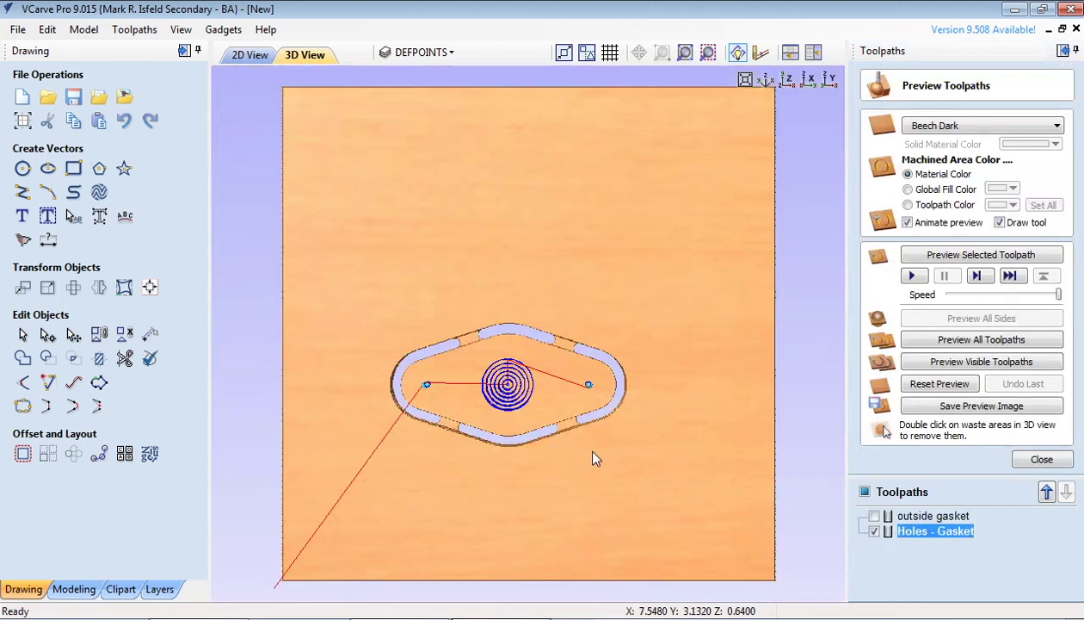
Reset the preview, tilt the block to an isometric view, and simulate all toolpaths.
click(939, 385)
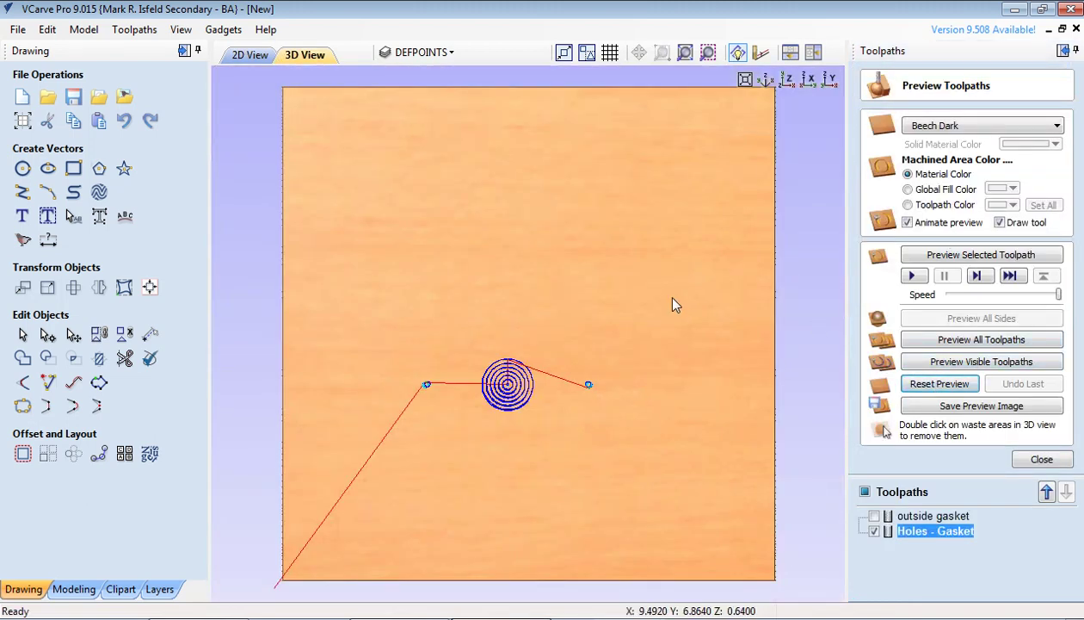
drag(673, 303, 676, 237)
click(766, 82)
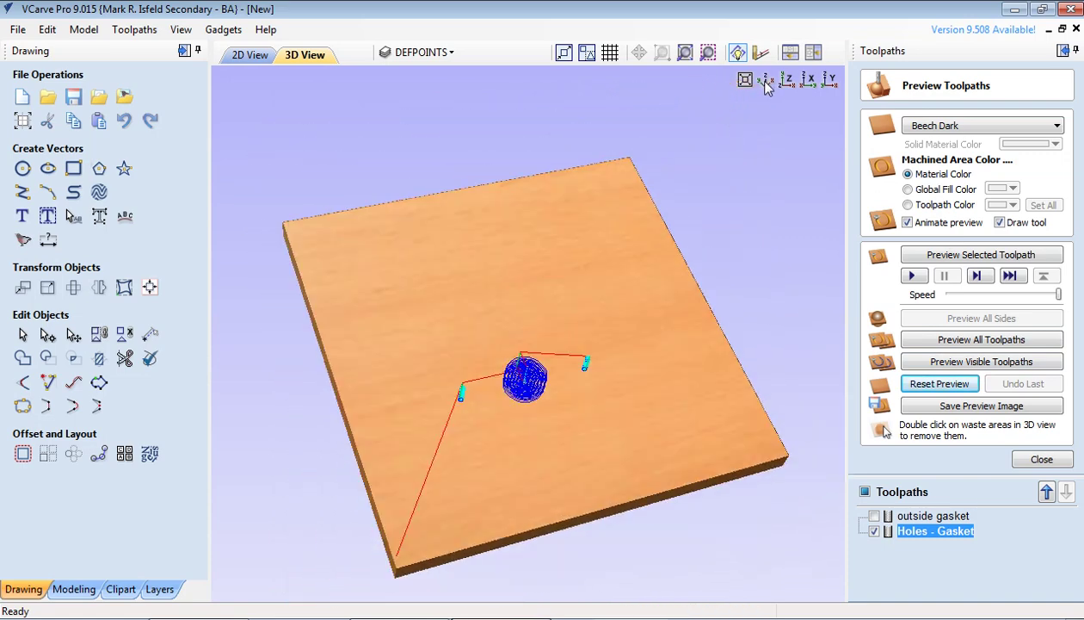
click(951, 341)
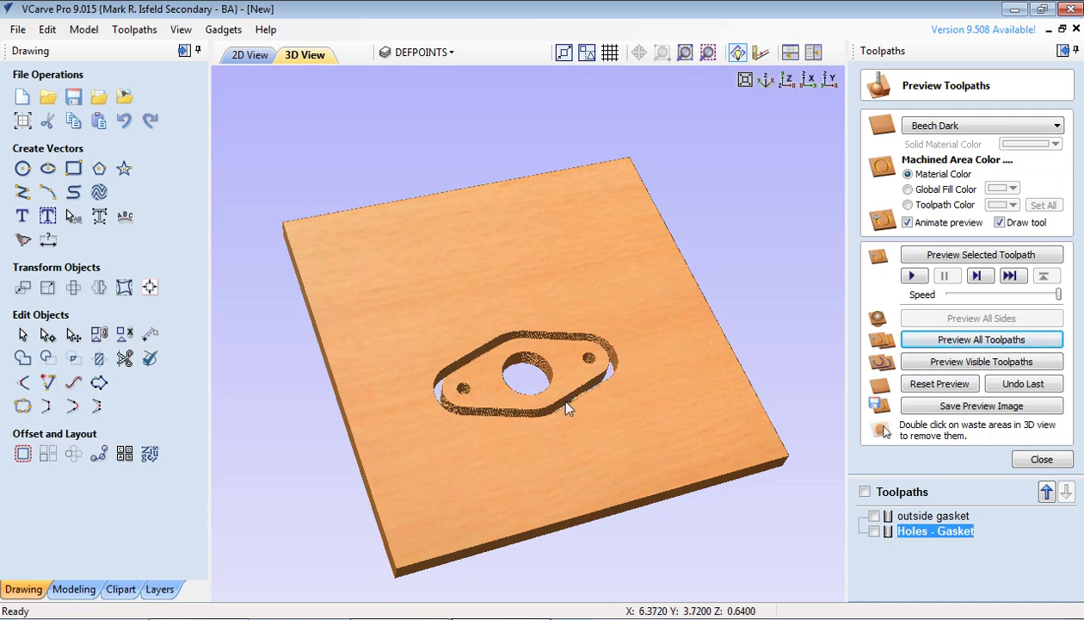
Preview Holes - Gasket alone, then reset and preview both toolpaths together.
click(937, 384)
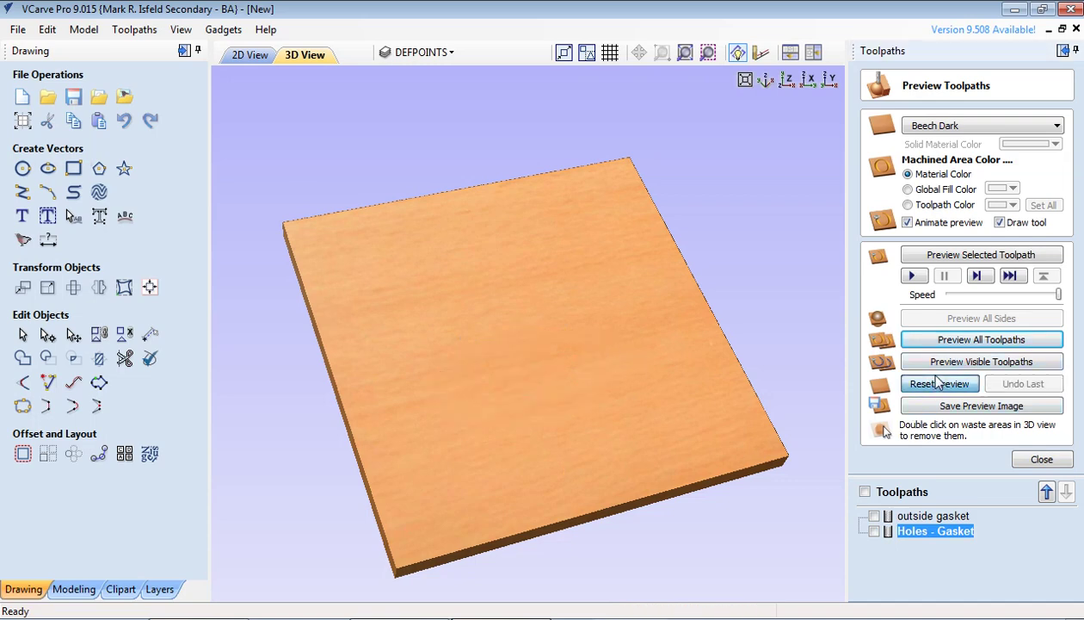
click(914, 275)
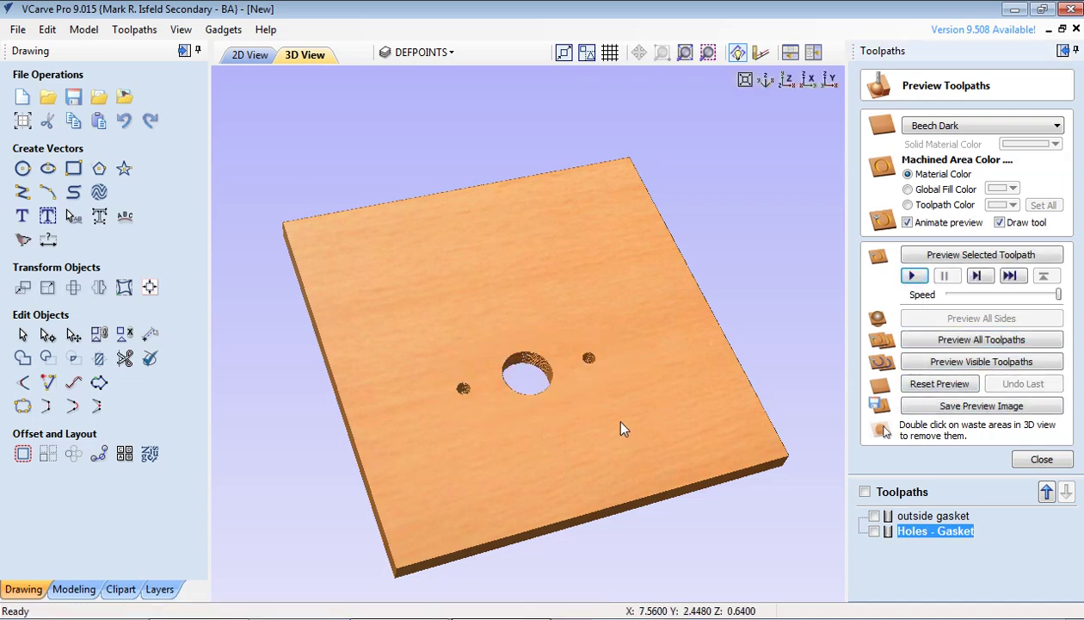
click(945, 389)
click(935, 340)
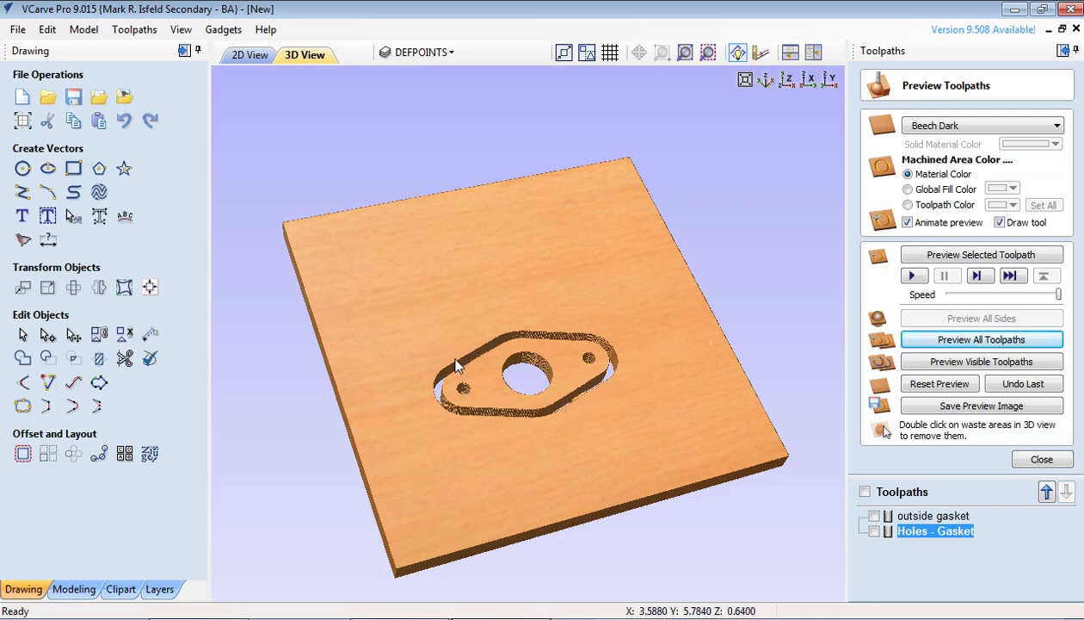
Move Holes - Gasket above outside gasket in the toolpath list and reset the preview.
drag(919, 530, 929, 519)
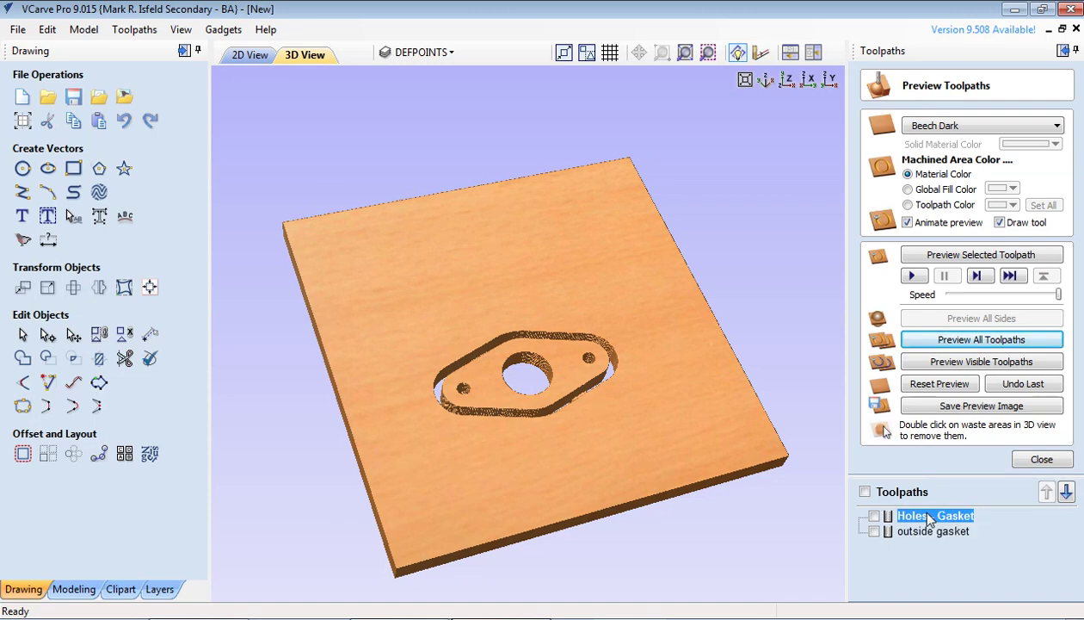
click(914, 383)
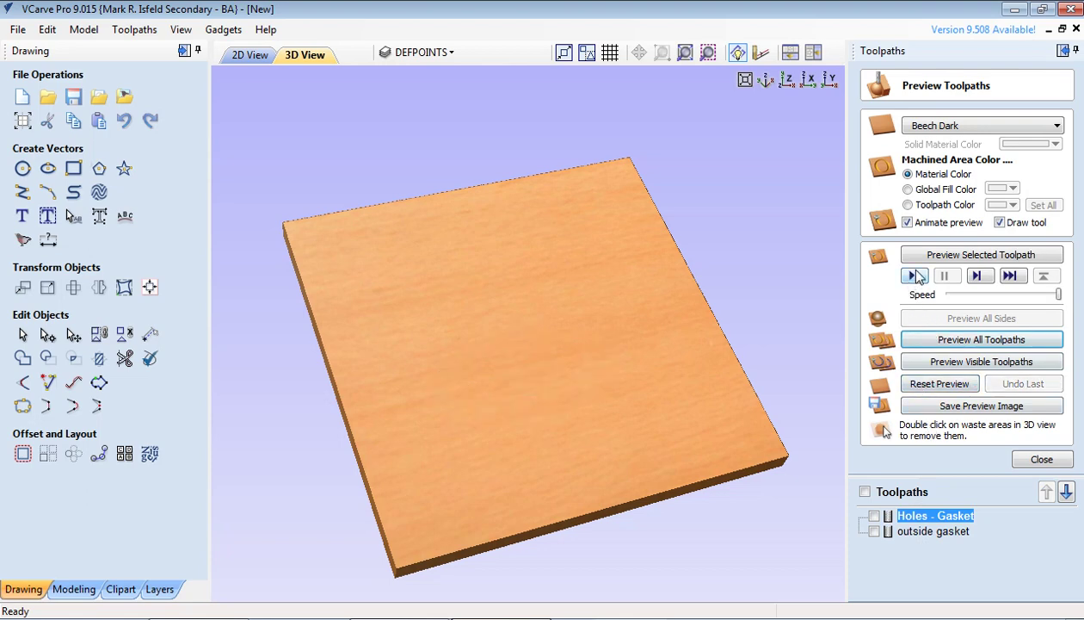
Replay all toolpaths at a slower speed, rotate the carved board, and close the preview.
scroll(1057, 297, up, 2)
drag(1057, 299, 1019, 297)
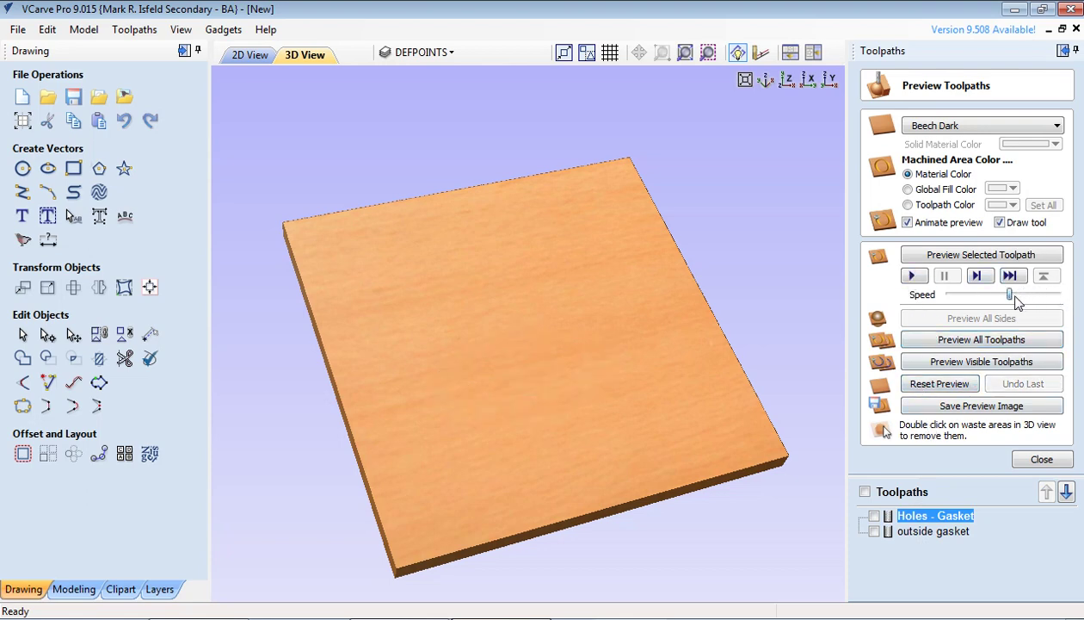
click(912, 276)
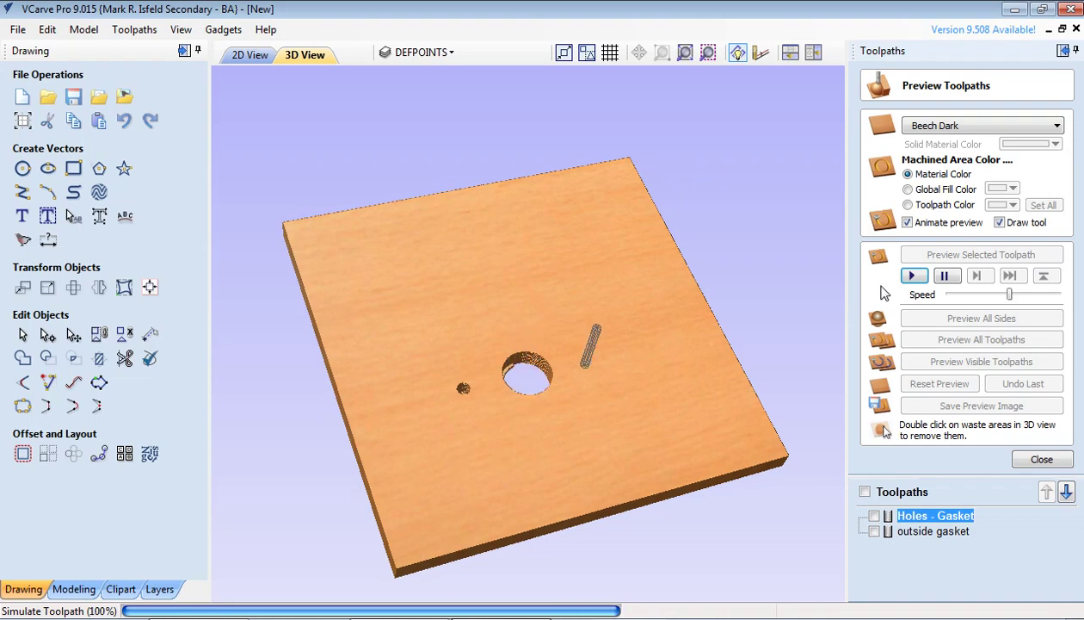
click(966, 343)
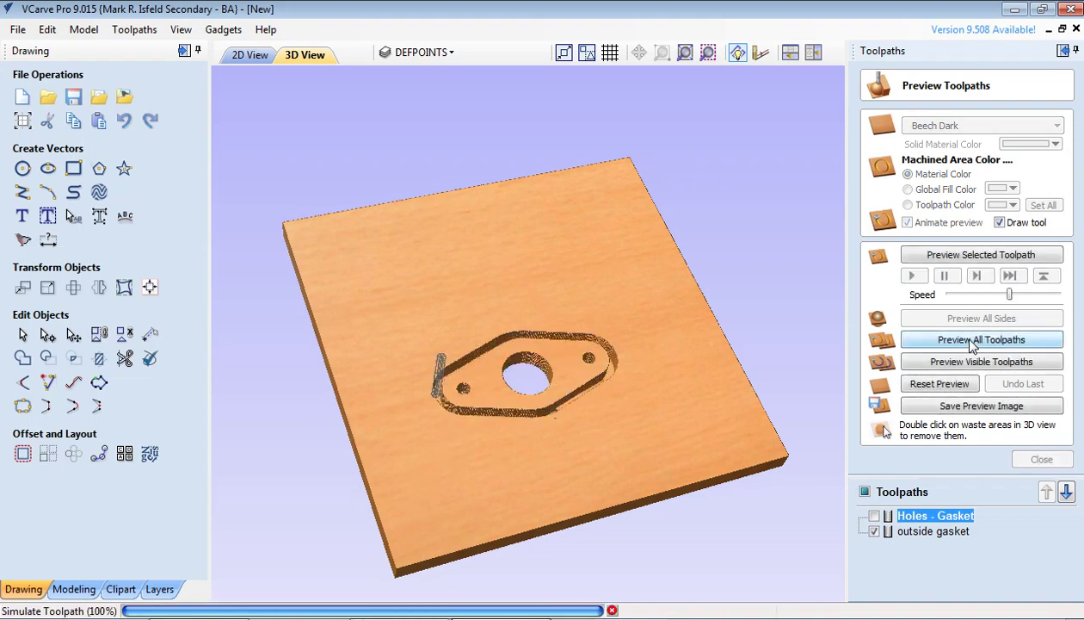
drag(578, 418, 555, 409)
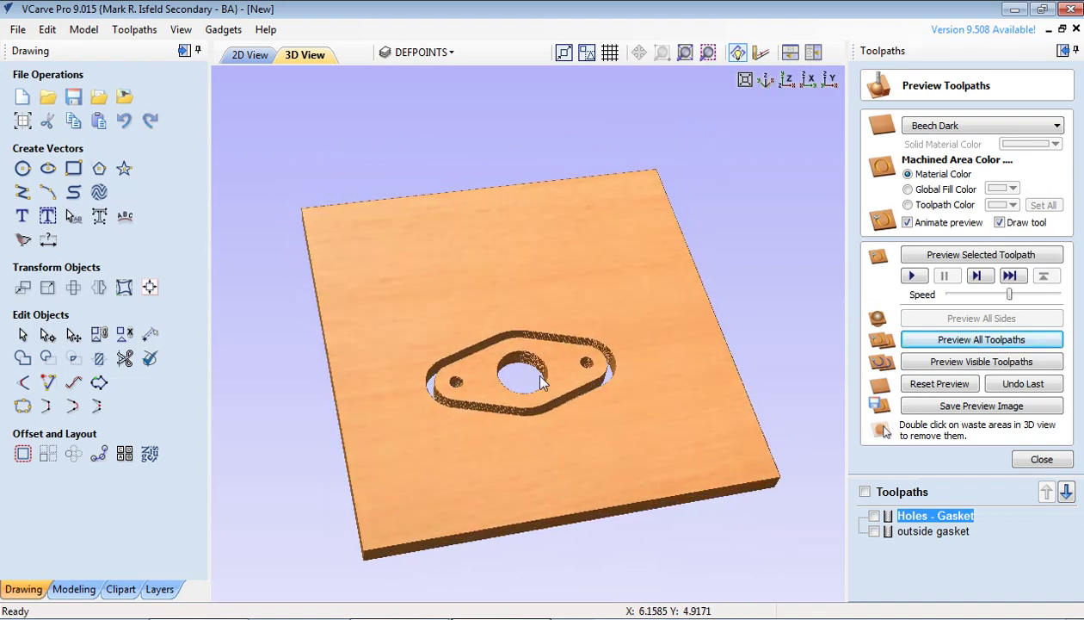
click(1025, 459)
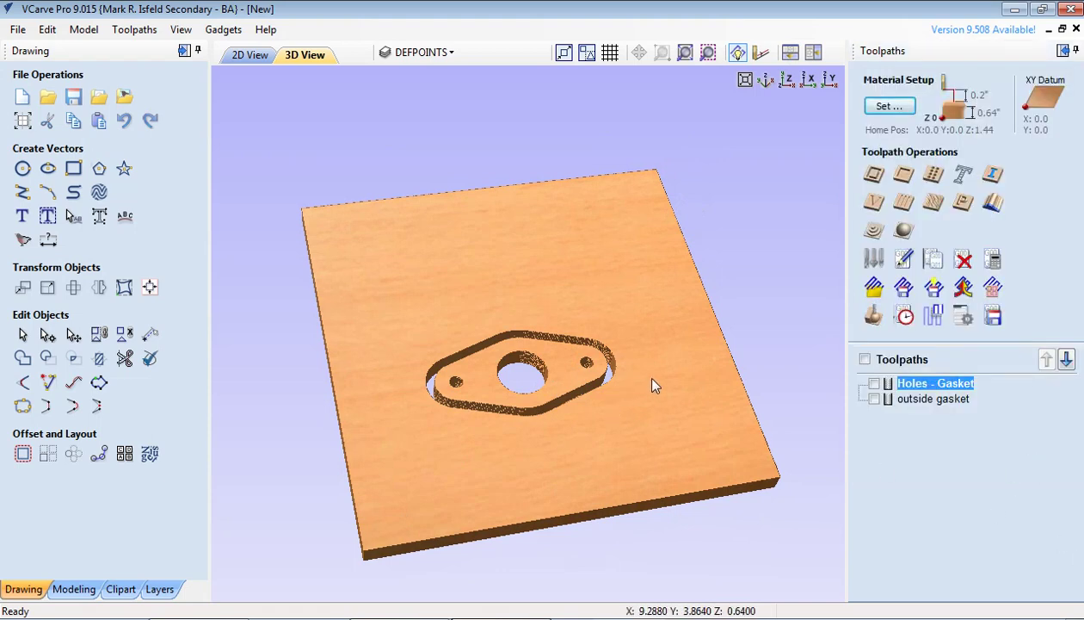